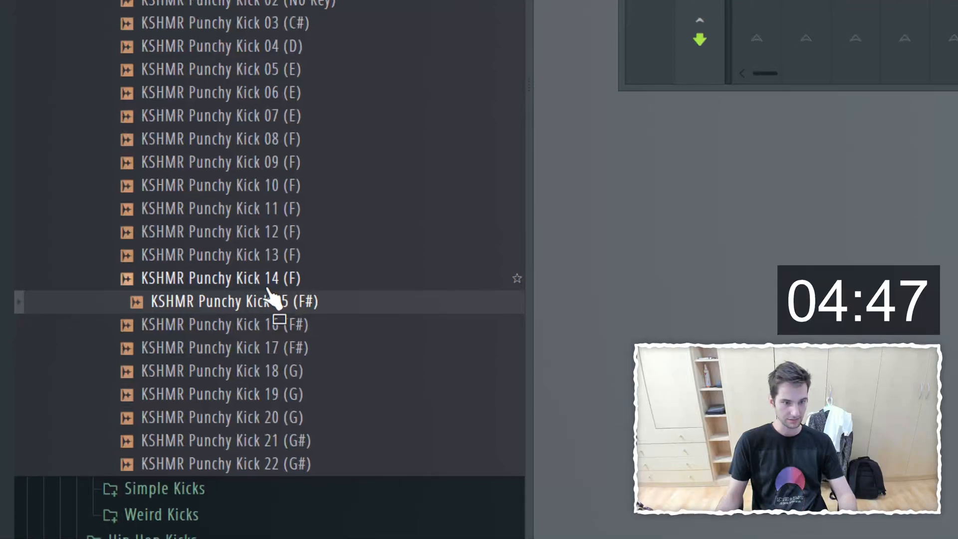
Step: Place the KSHMR Punchy Kick 15 (F#) sample at the start of Track 1 and paint it onwards into bar 2
{"action": "left_click_drag", "start_coordinate": [223, 315], "coordinate": [487, 269]}
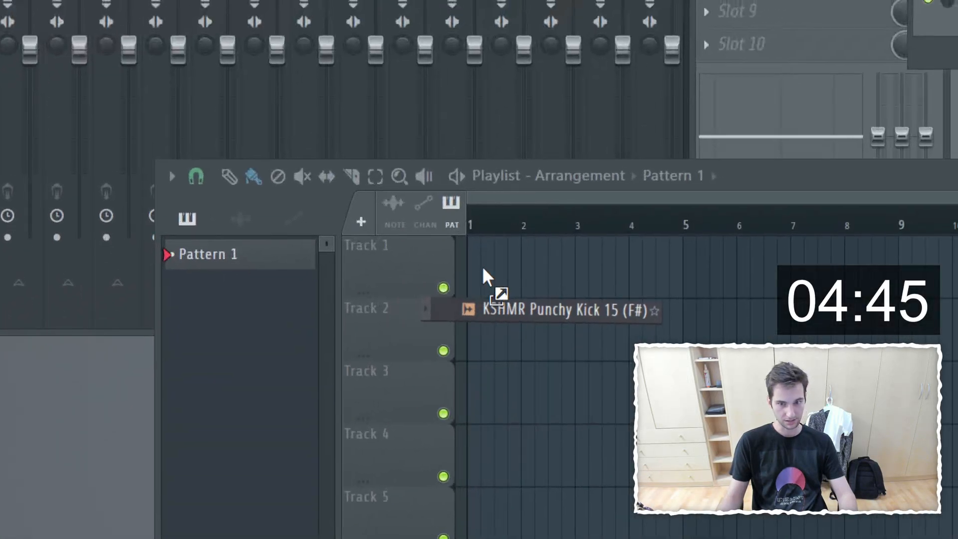
{"action": "scroll", "coordinate": [520, 282], "scroll_direction": "up", "scroll_amount": 3}
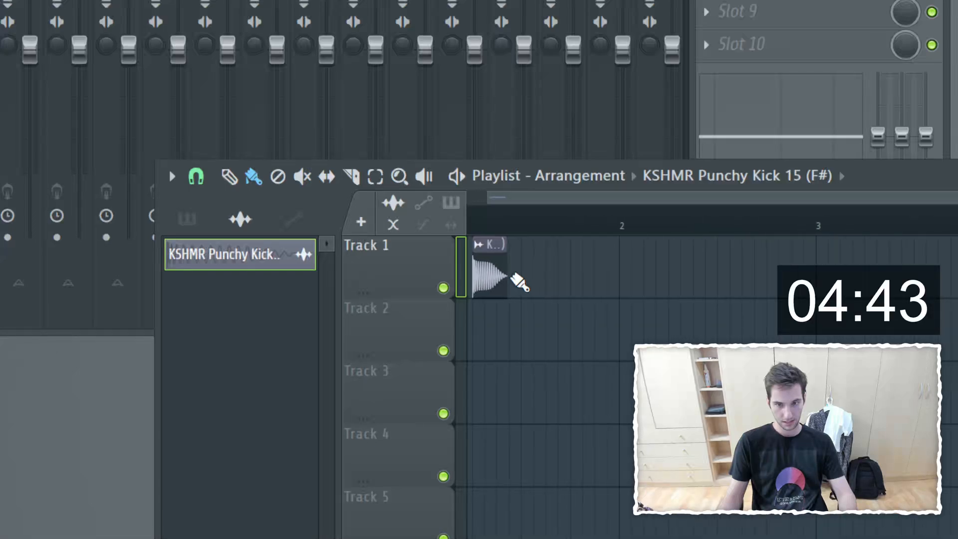
{"action": "left_click_drag", "start_coordinate": [538, 197], "coordinate": [514, 200]}
{"action": "left_click_drag", "start_coordinate": [526, 280], "coordinate": [798, 283]}
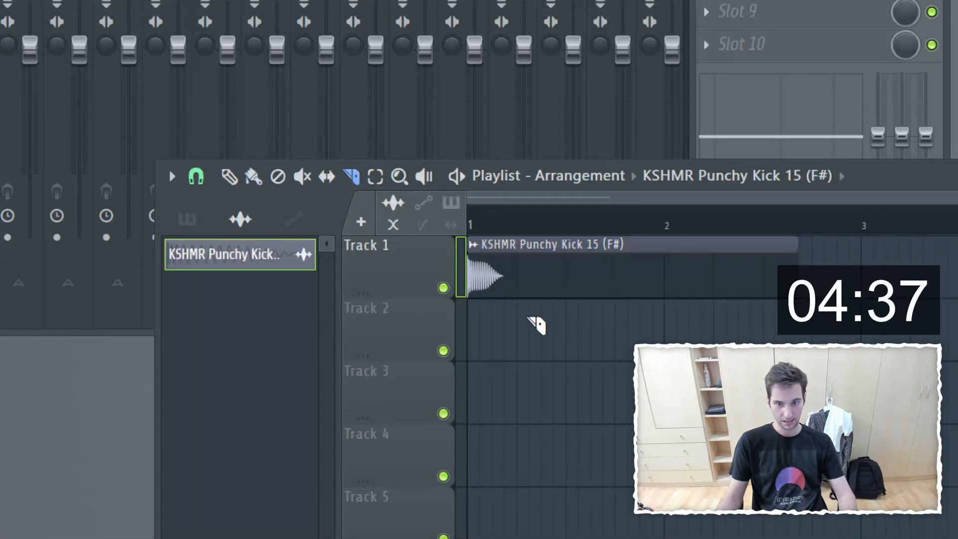
Step: Slice the kick clip on Track 1 at one beat and delete the remainder after the cut
{"action": "left_click_drag", "start_coordinate": [516, 245], "coordinate": [515, 321]}
{"action": "left_click", "coordinate": [253, 176]}
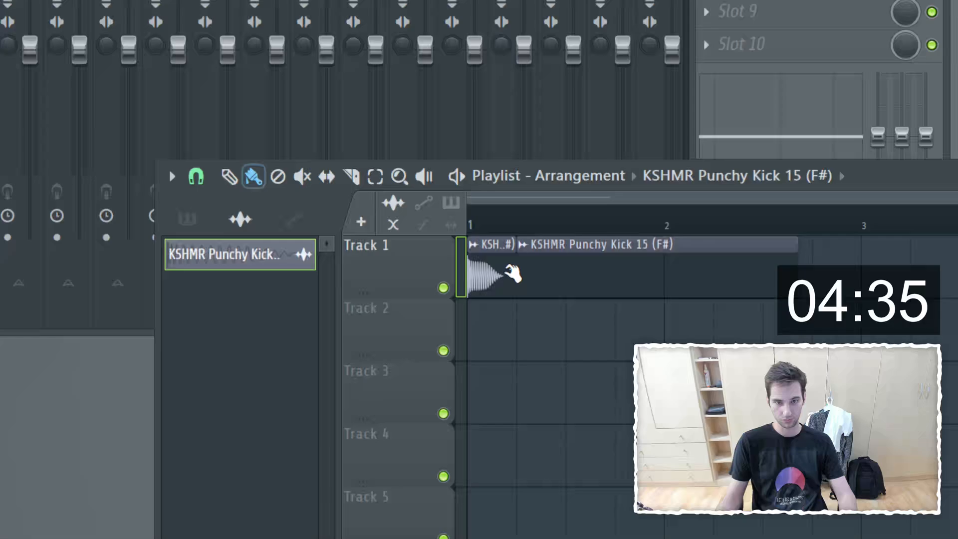
{"action": "right_click", "coordinate": [575, 268]}
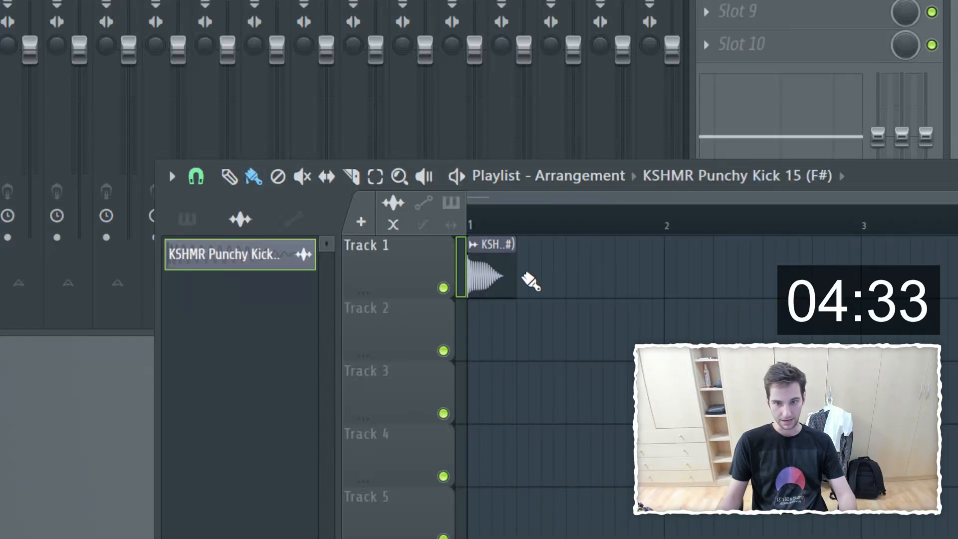
Step: Repeat the one-beat kick clip along Track 1 to the end of bar 4 and play the arrangement from the start
{"action": "mouse_move", "coordinate": [531, 280]}
{"action": "left_mouse_down"}
{"action": "mouse_move", "coordinate": [957, 274]}
{"action": "mouse_move", "coordinate": [957, 287]}
{"action": "left_mouse_up"}
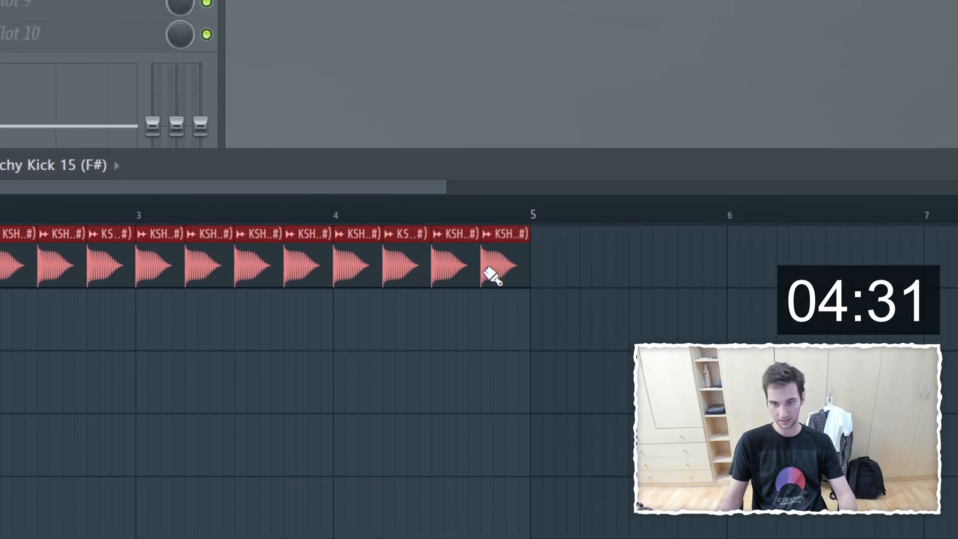
{"action": "left_click_drag", "start_coordinate": [493, 277], "coordinate": [436, 368]}
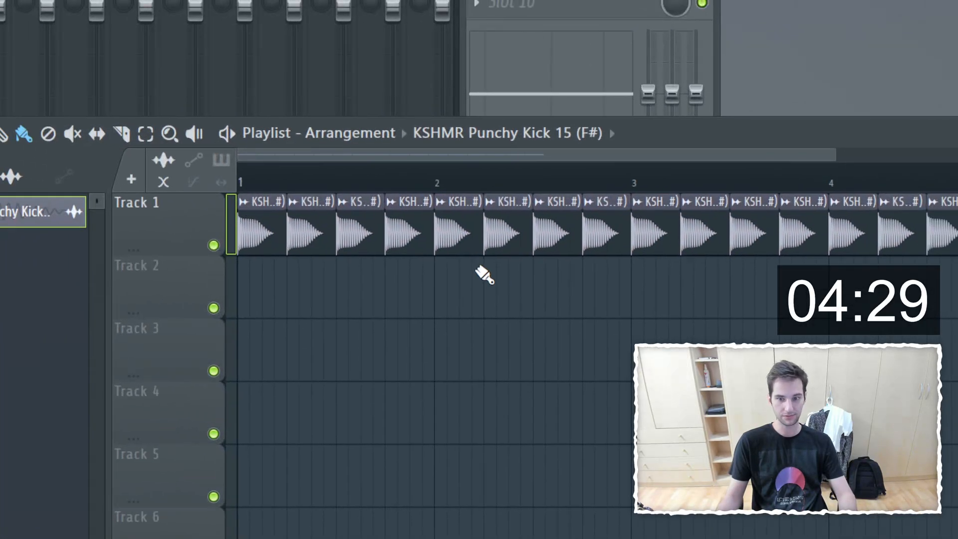
{"action": "key", "text": "ctrl+a"}
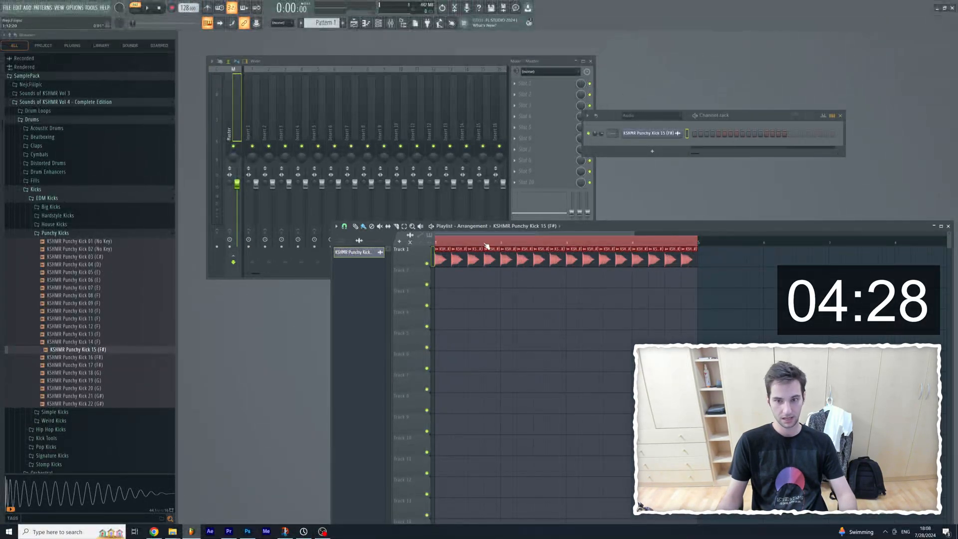
{"action": "double_click", "coordinate": [486, 244]}
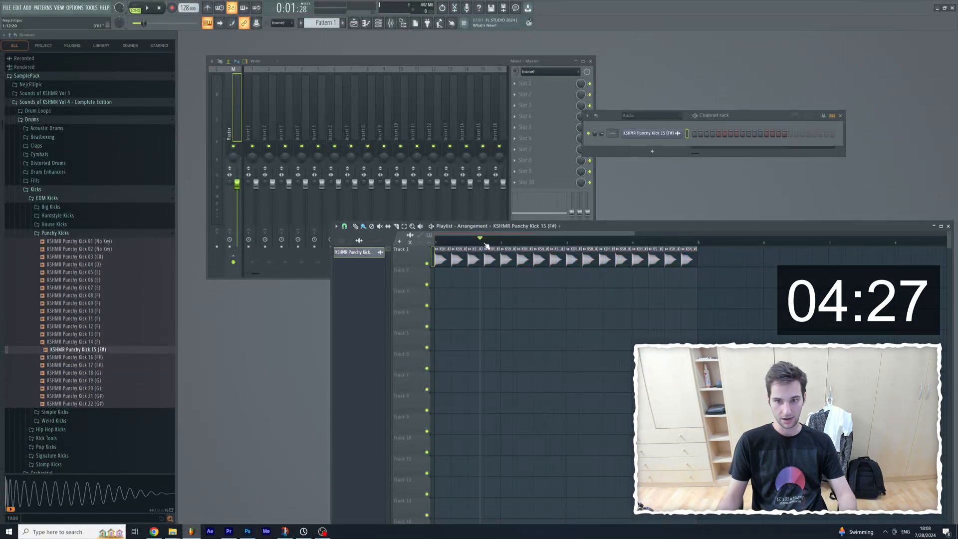
{"action": "left_click_drag", "start_coordinate": [486, 244], "coordinate": [428, 247]}
{"action": "key", "text": "space"}
{"action": "key", "text": "space"}
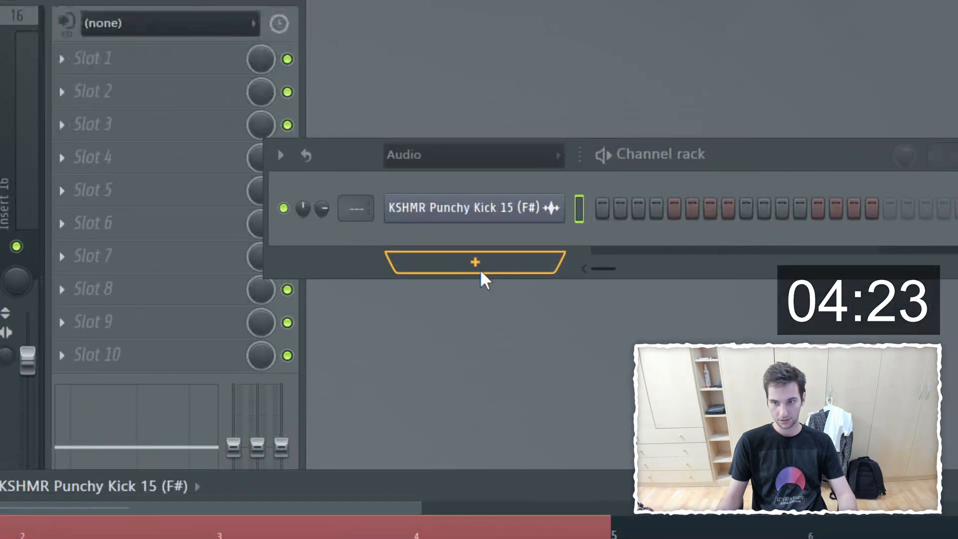
Step: Add an FL Keys instrument channel and open its piano roll
{"action": "left_click", "coordinate": [656, 153]}
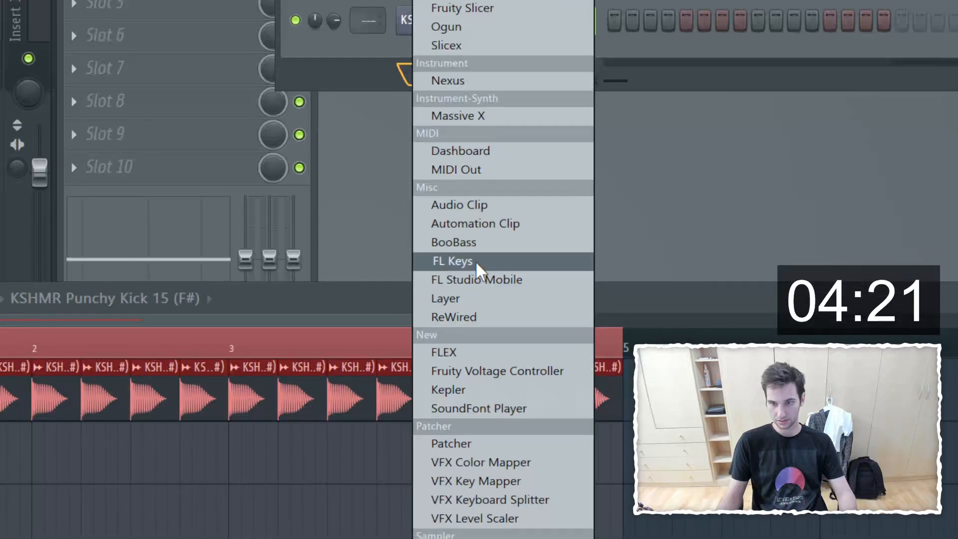
{"action": "left_click", "coordinate": [475, 276]}
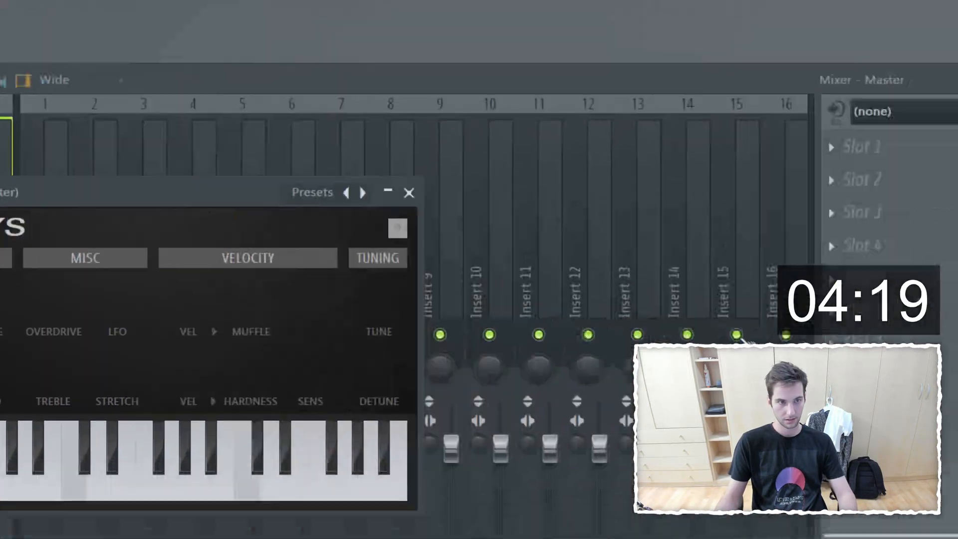
{"action": "right_click", "coordinate": [479, 270]}
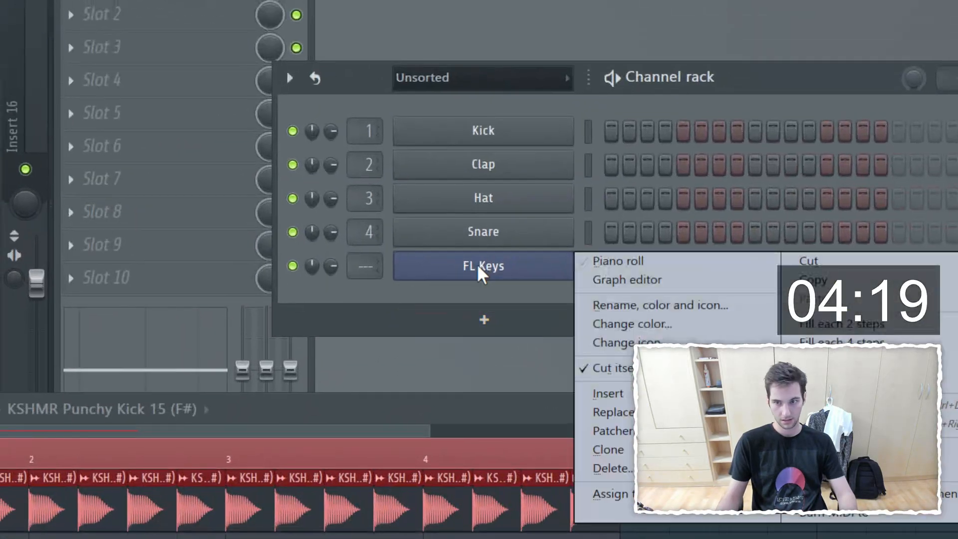
{"action": "left_click", "coordinate": [639, 262]}
{"action": "left_click", "coordinate": [463, 229]}
{"action": "left_click_drag", "start_coordinate": [666, 264], "coordinate": [740, 451]}
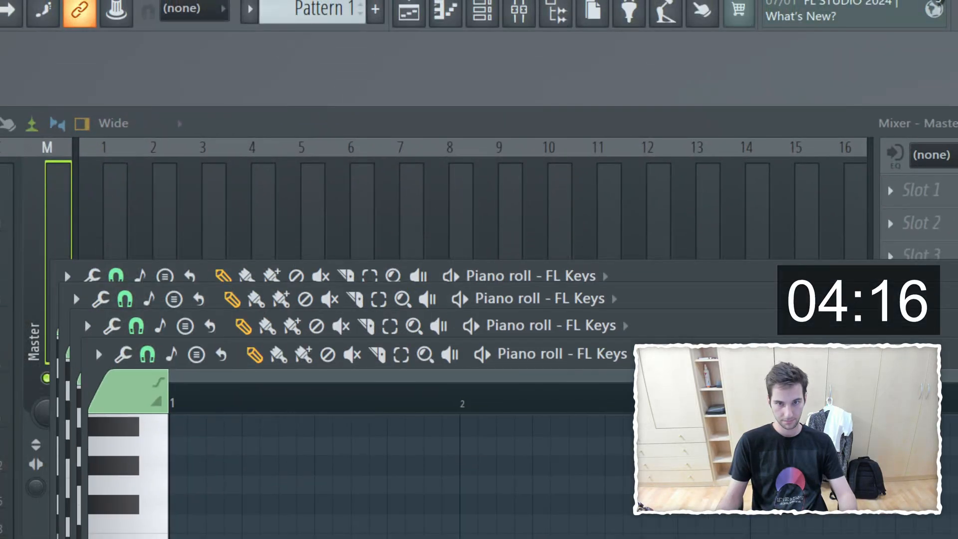
{"action": "left_click_drag", "start_coordinate": [126, 434], "coordinate": [151, 197]}
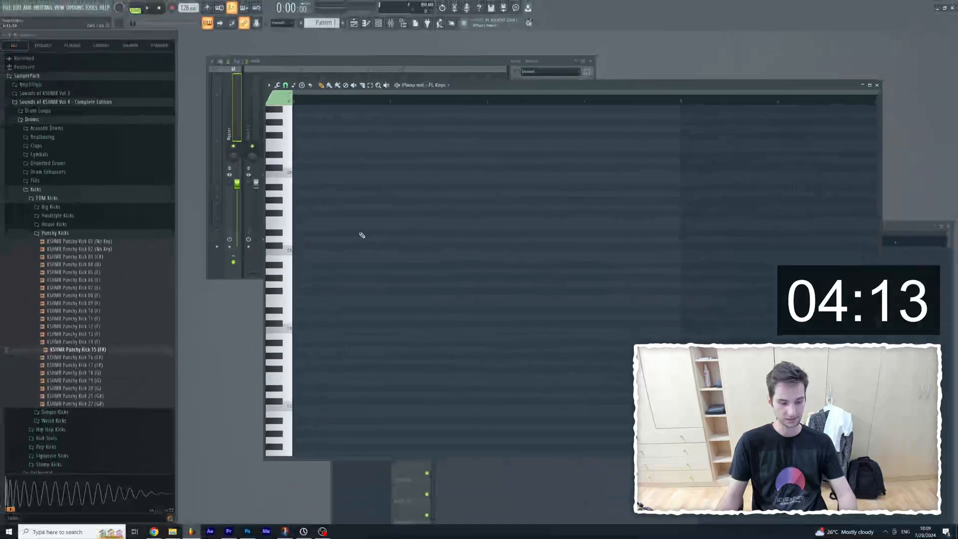
Step: Enter one-bar root notes A4, C5, G4 and D5 in bars 1 to 4, auditioning the pattern during playback
{"action": "left_click", "coordinate": [297, 226]}
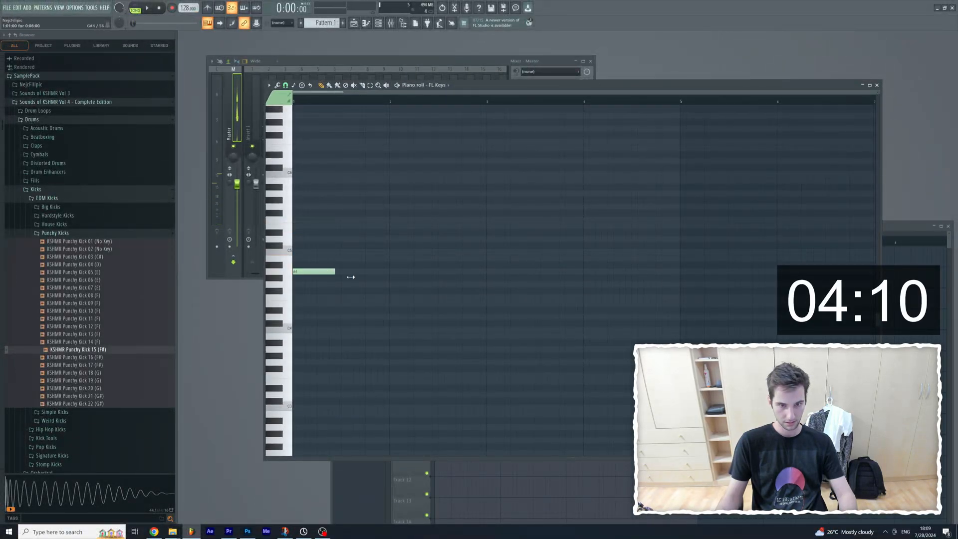
{"action": "left_click_drag", "start_coordinate": [387, 281], "coordinate": [398, 278]}
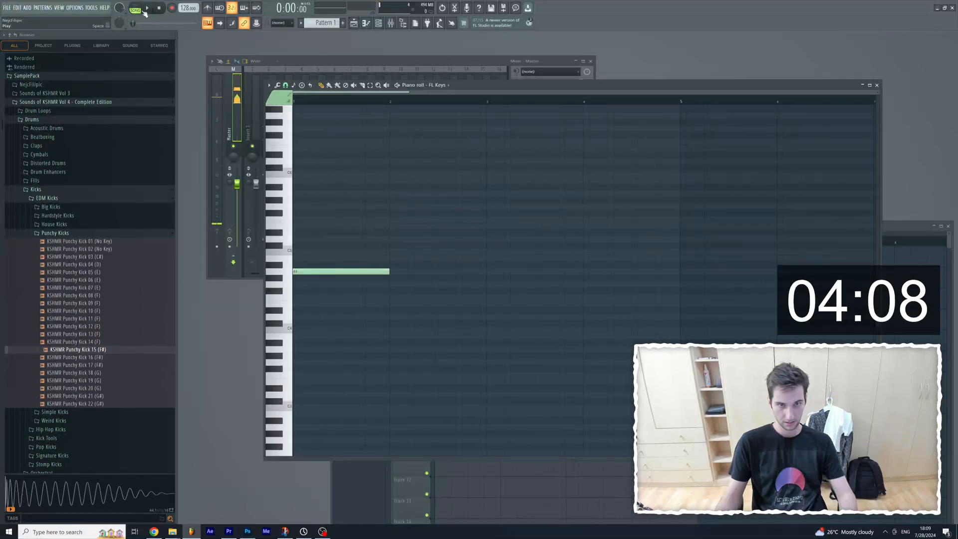
{"action": "key", "text": "space"}
{"action": "left_click", "coordinate": [398, 253]}
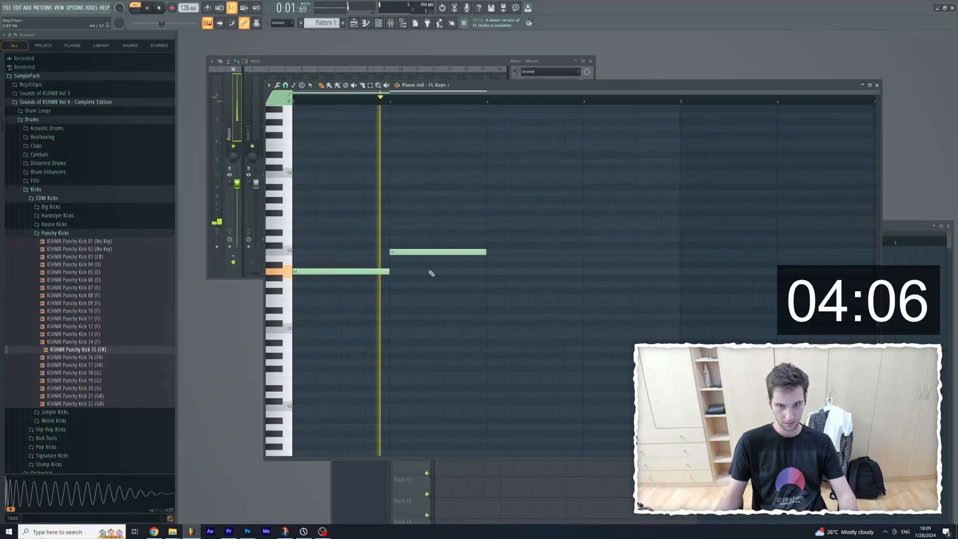
{"action": "left_click", "coordinate": [494, 284]}
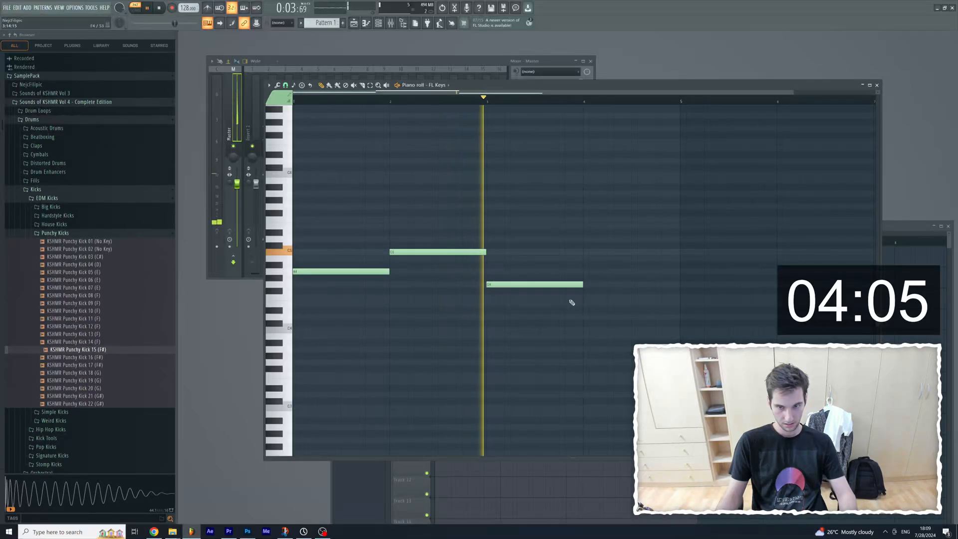
{"action": "left_click", "coordinate": [589, 239]}
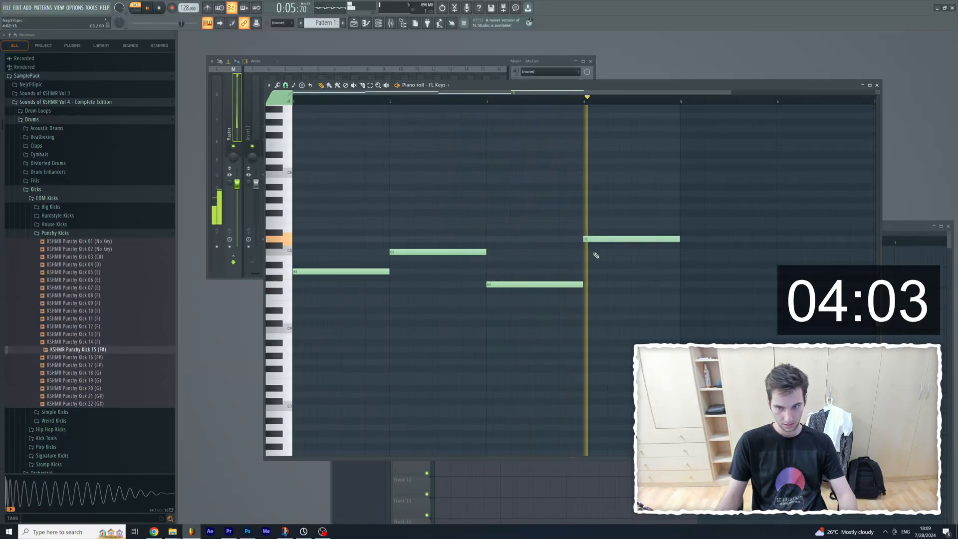
{"action": "key", "text": "space"}
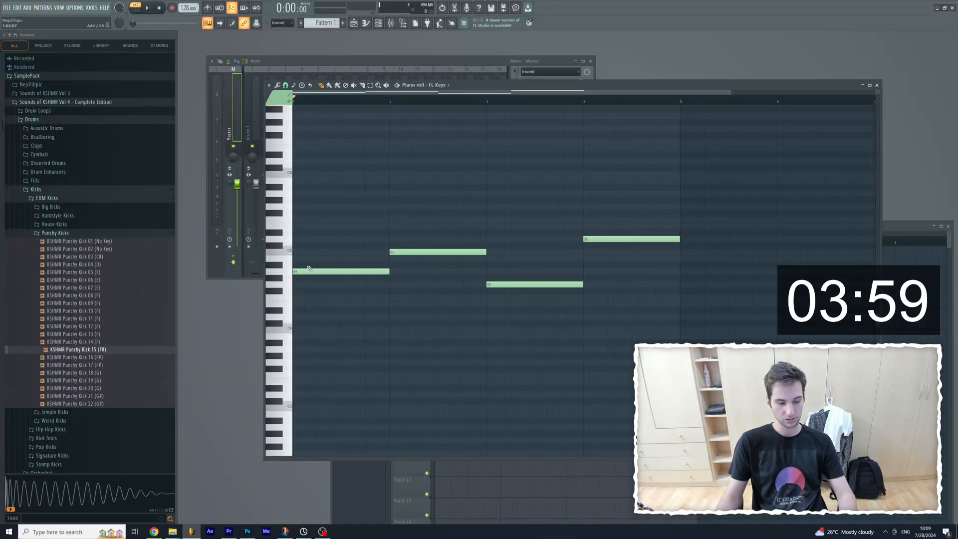
Step: Build the first two chords by adding C5 and E5 in bar 1, and E5 and G5 in bar 2
{"action": "key", "text": "ctrl+a"}
{"action": "right_click", "coordinate": [336, 246]}
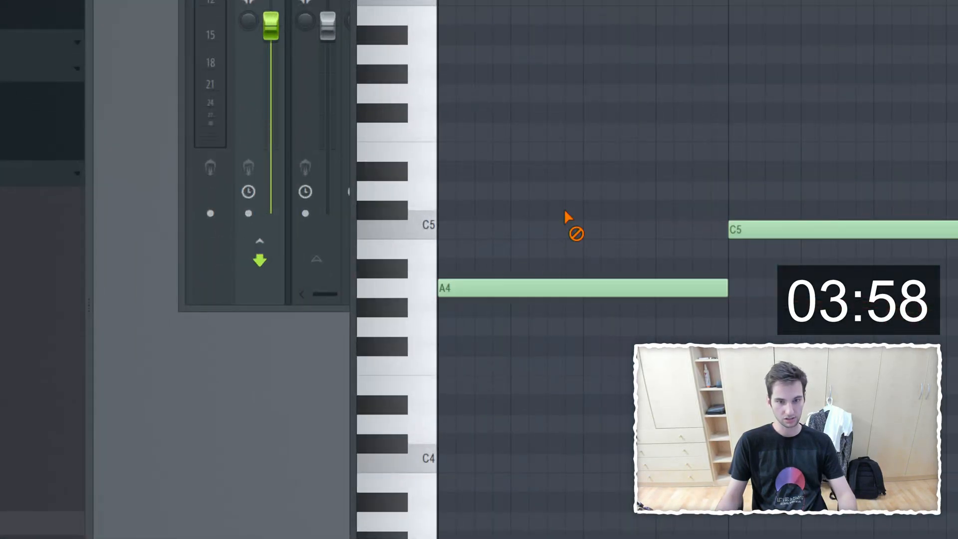
{"action": "left_click", "coordinate": [423, 300]}
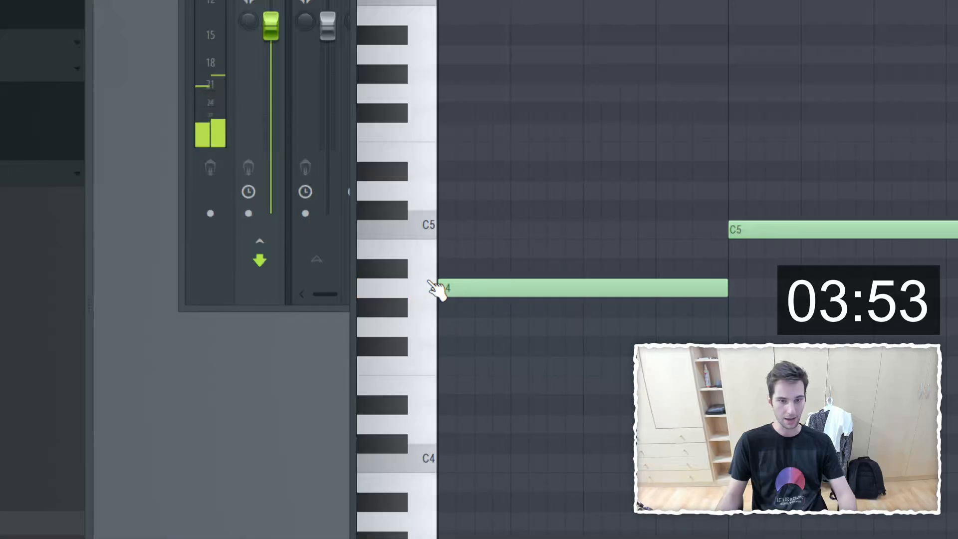
{"action": "left_click", "coordinate": [427, 231]}
{"action": "left_click", "coordinate": [447, 229]}
{"action": "left_click", "coordinate": [430, 164]}
{"action": "left_click", "coordinate": [443, 152]}
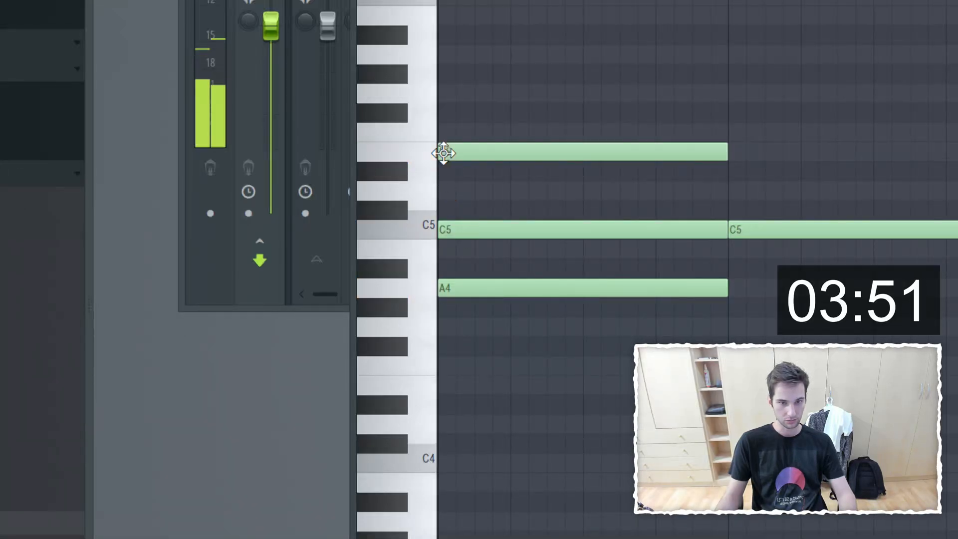
{"action": "left_click", "coordinate": [749, 151]}
{"action": "left_click", "coordinate": [748, 94]}
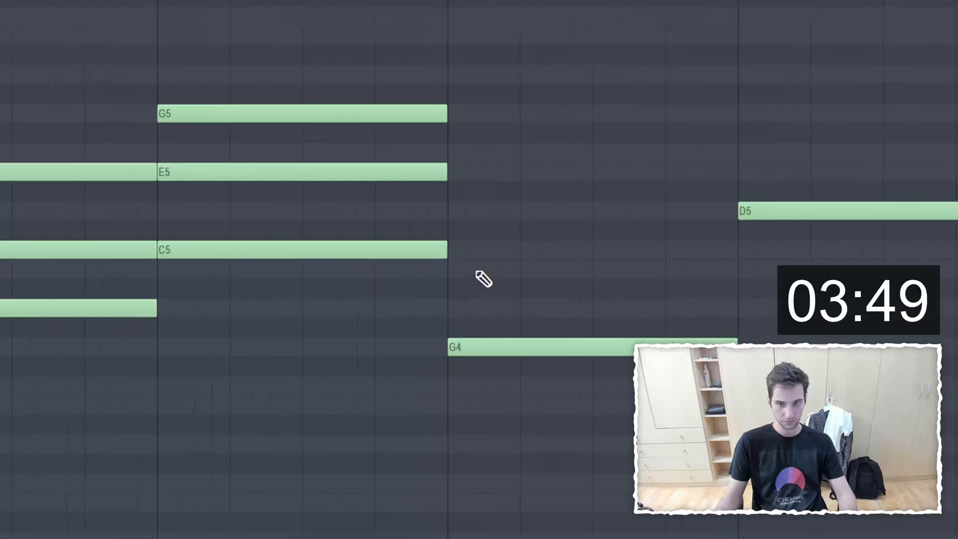
Step: Complete the chords with B4 and D5 in bar 3, and F5 and A5 in bar 4, and play the progression
{"action": "left_click", "coordinate": [774, 440]}
{"action": "left_click", "coordinate": [471, 209]}
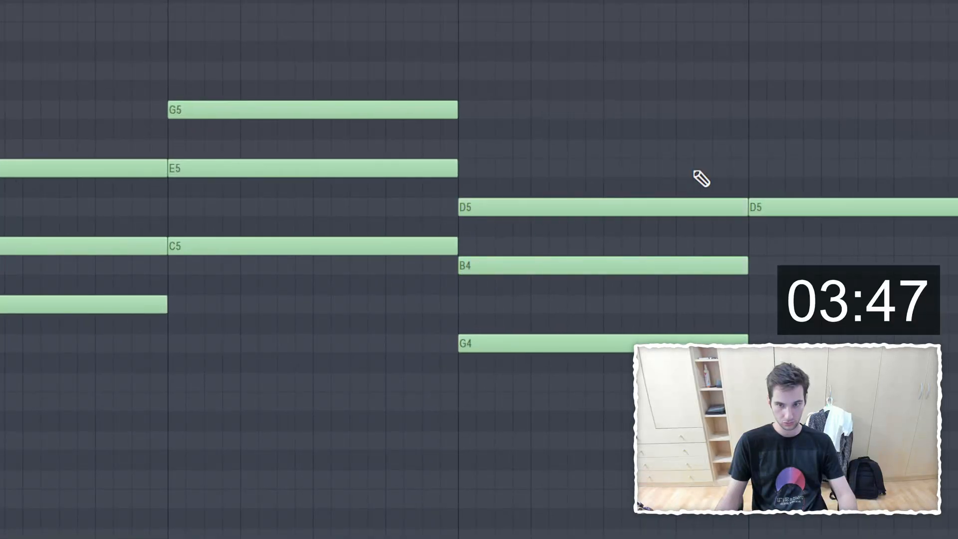
{"action": "left_click", "coordinate": [759, 152]}
{"action": "left_click", "coordinate": [753, 74]}
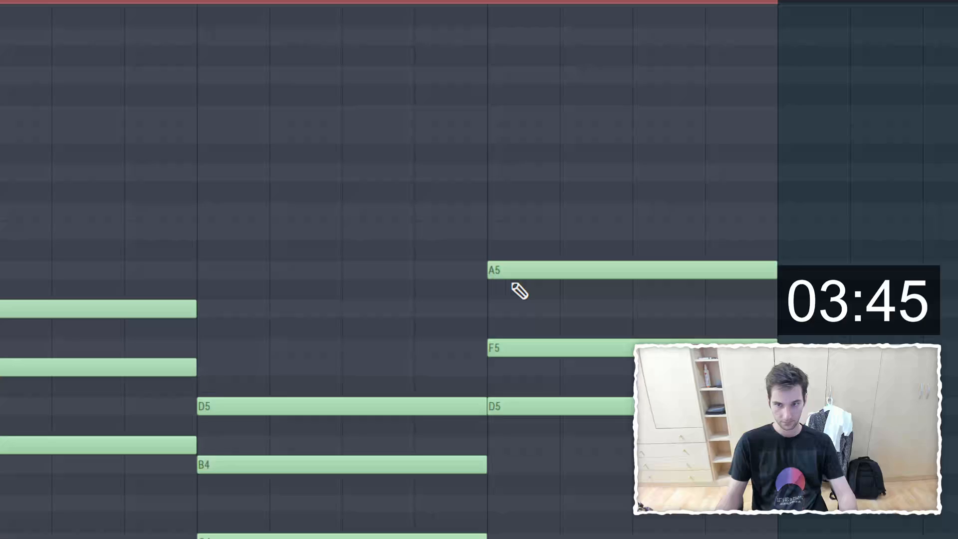
{"action": "key", "text": "space"}
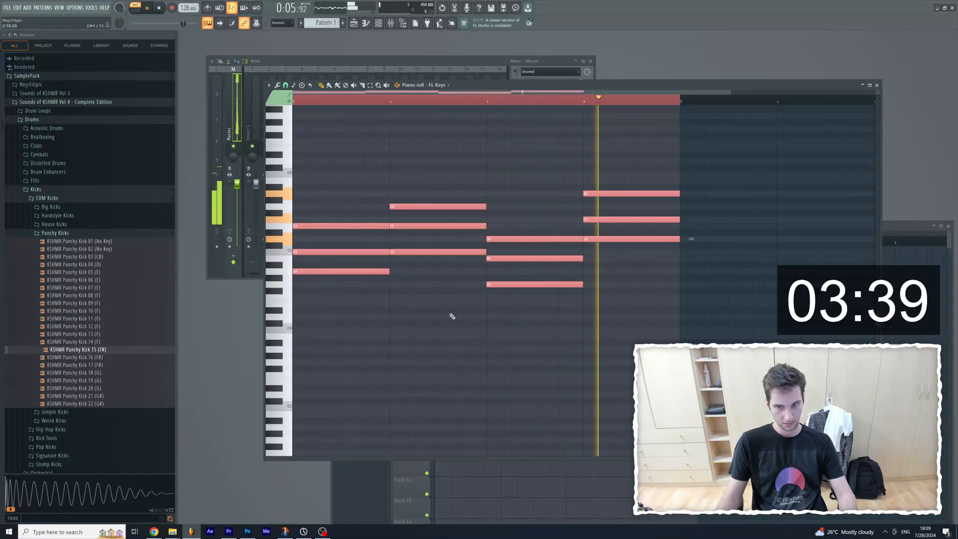
{"action": "key", "text": "space"}
Step: Select the lowest note of each of the four chords and close the FL Keys piano roll
{"action": "right_click", "coordinate": [453, 318]}
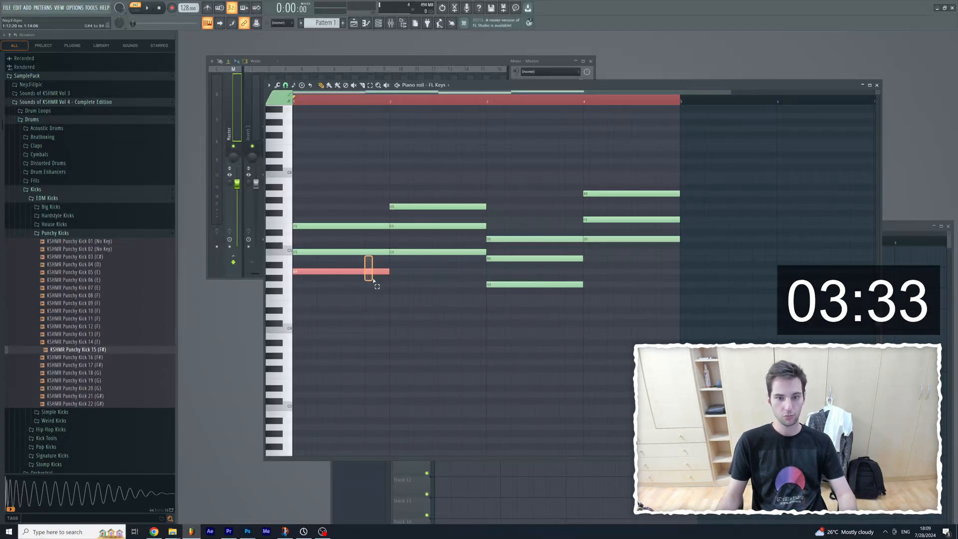
{"action": "left_click", "coordinate": [605, 239]}
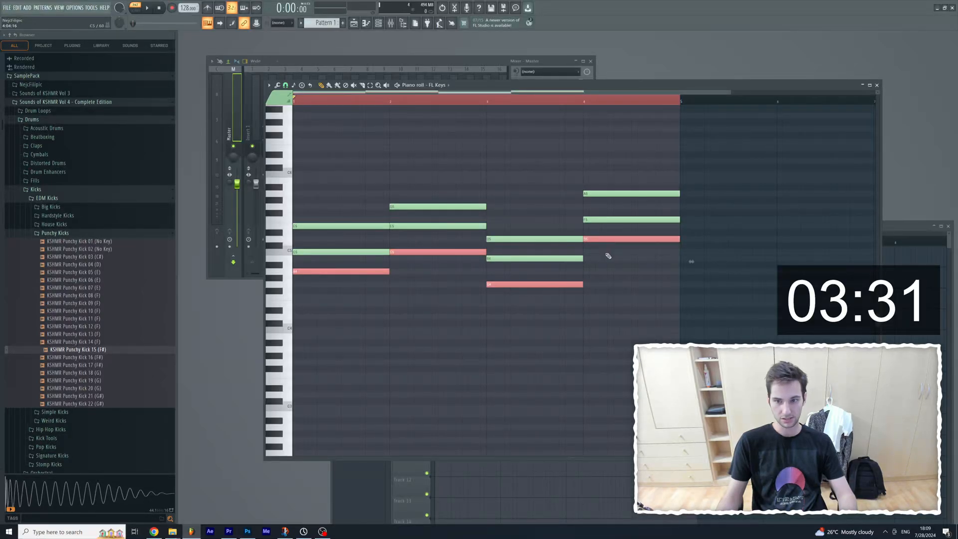
{"action": "left_click", "coordinate": [874, 86]}
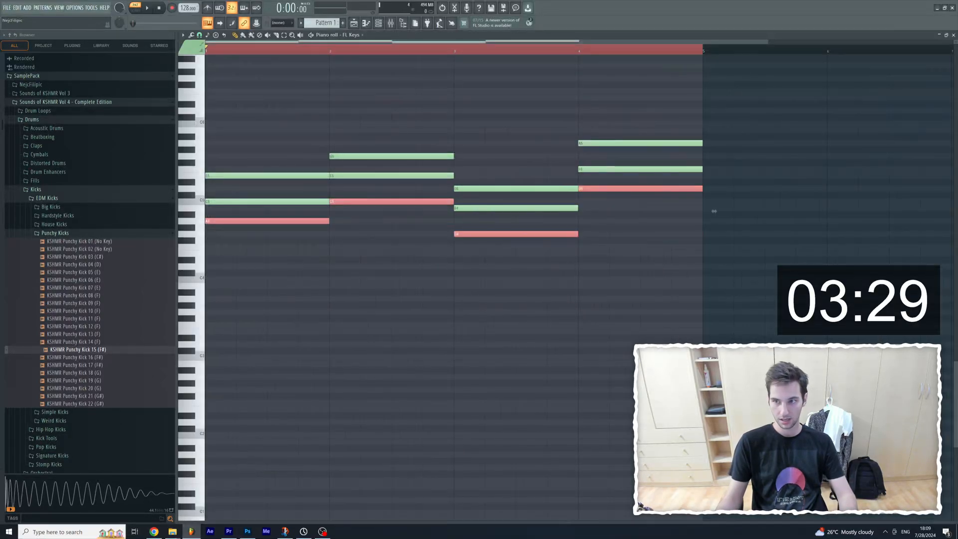
{"action": "left_click", "coordinate": [948, 38]}
{"action": "left_click", "coordinate": [882, 85]}
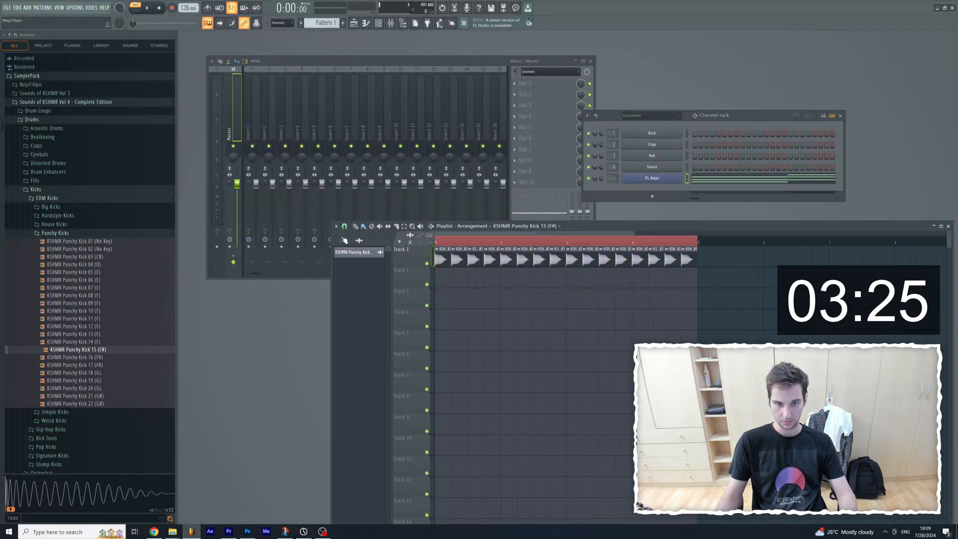
Step: Place Pattern 1 at the start of Track 2, clear the time selection, and play the chords with the kick
{"action": "left_click", "coordinate": [438, 274]}
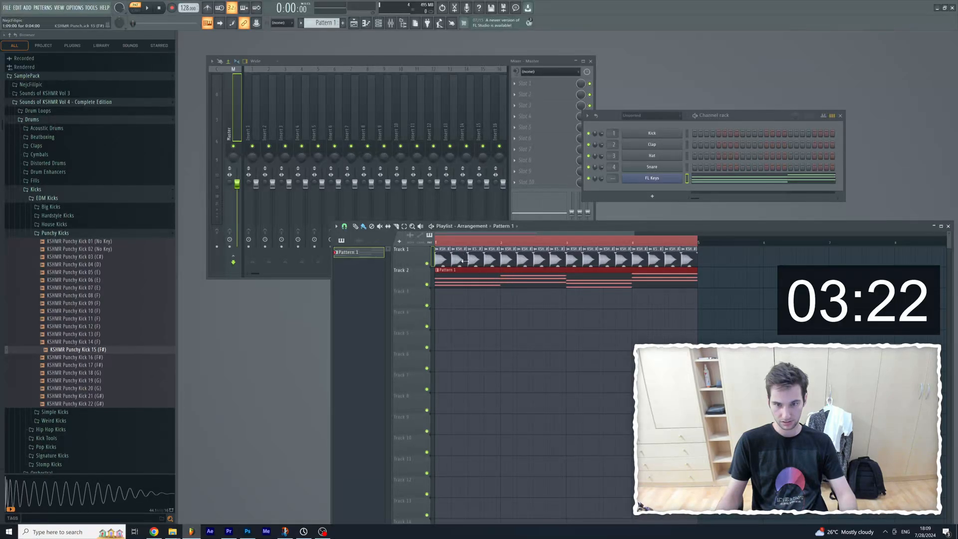
{"action": "key", "text": "l"}
{"action": "right_click", "coordinate": [458, 243]}
{"action": "key", "text": "space"}
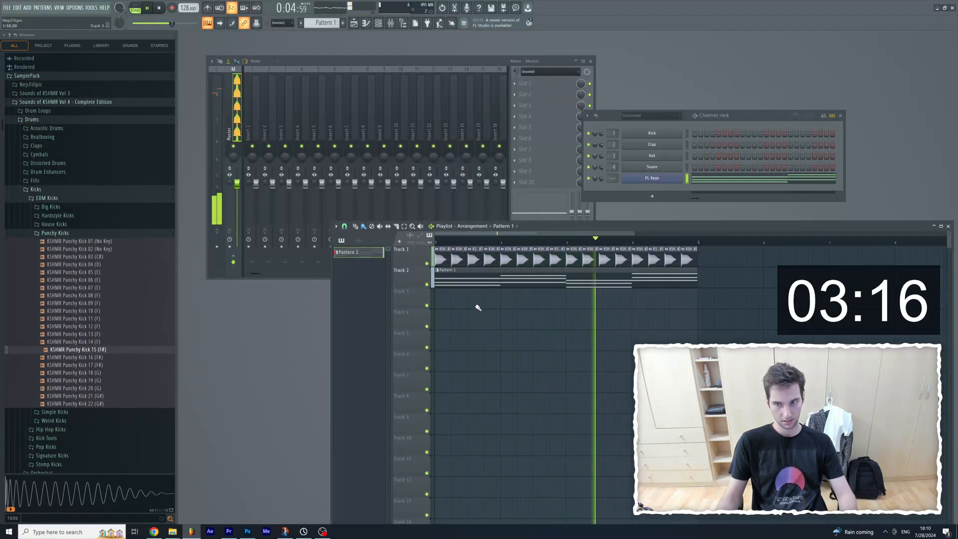
{"action": "key", "text": "space"}
Step: Create a new pattern named BassLine and add a synth instrument channel for it
{"action": "key", "text": "F4"}
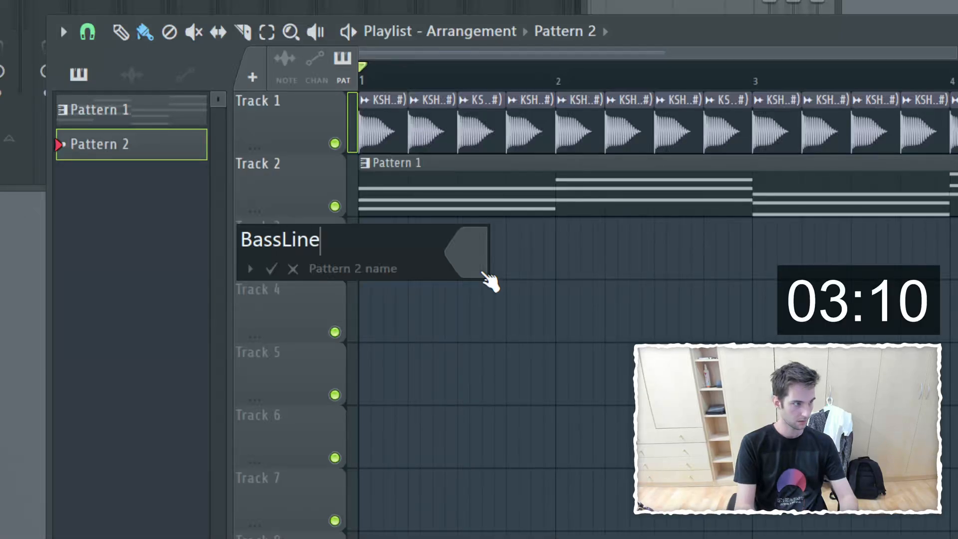
{"action": "key", "text": "Return"}
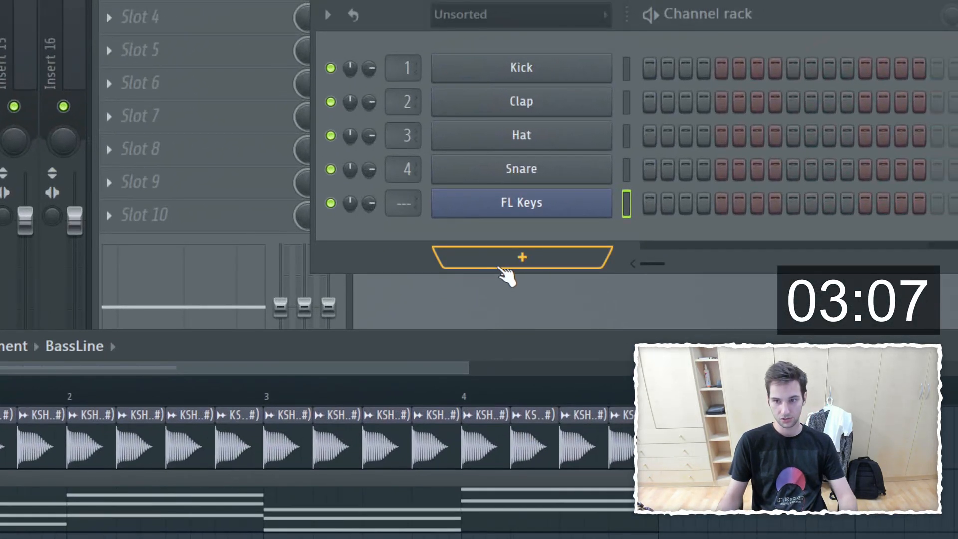
{"action": "left_click", "coordinate": [504, 273]}
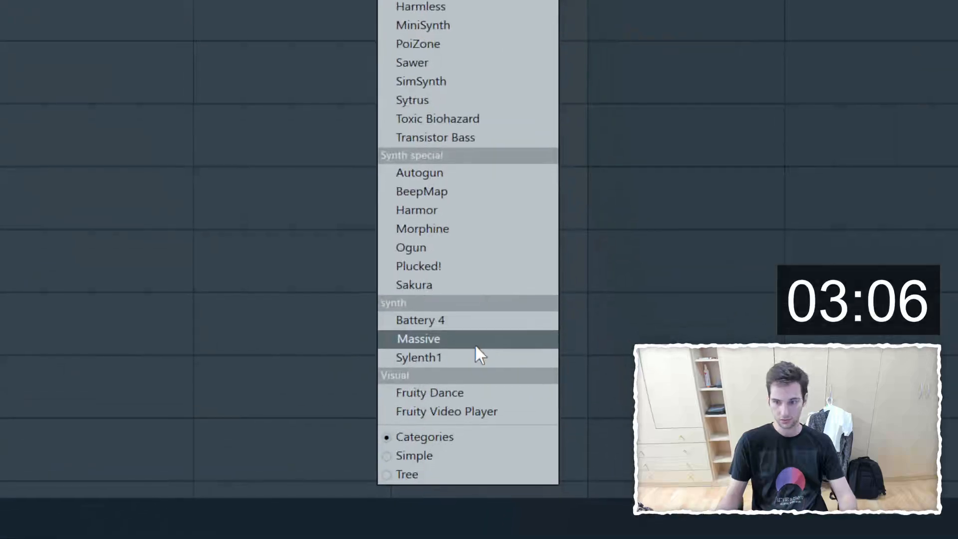
{"action": "left_click", "coordinate": [474, 358]}
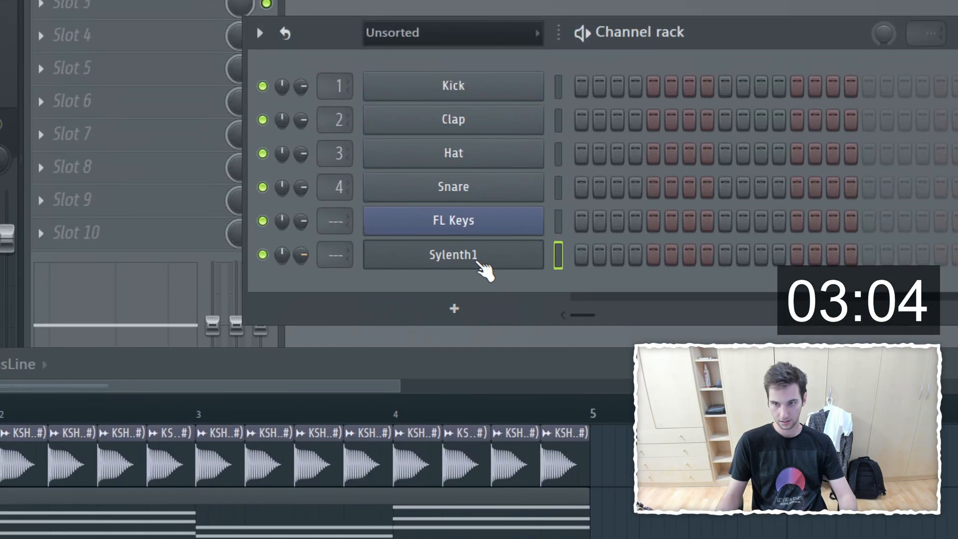
Step: Paste the copied chord root notes into the Sylenth1 piano roll and arrange the synth and piano roll windows apart
{"action": "right_click", "coordinate": [539, 252]}
{"action": "left_click", "coordinate": [603, 248]}
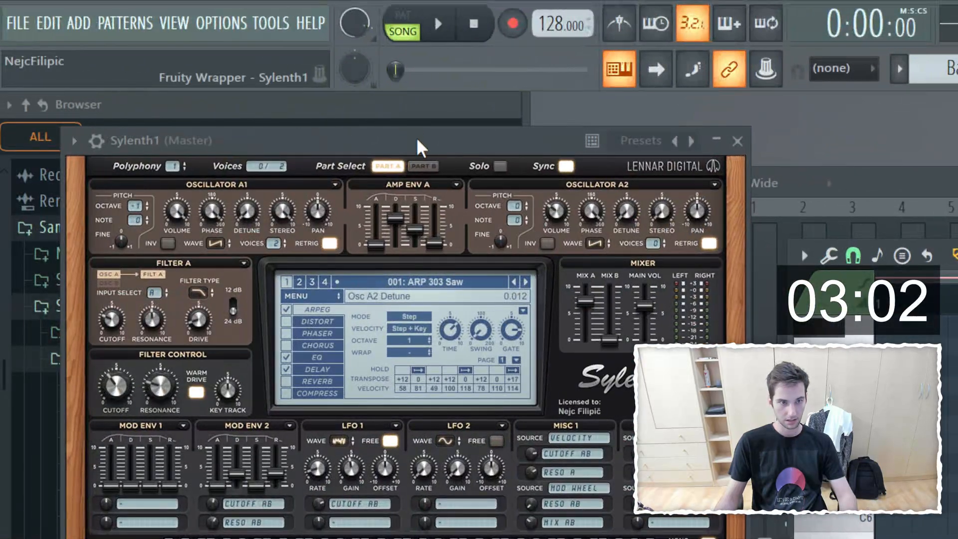
{"action": "left_click_drag", "start_coordinate": [417, 145], "coordinate": [483, 251]}
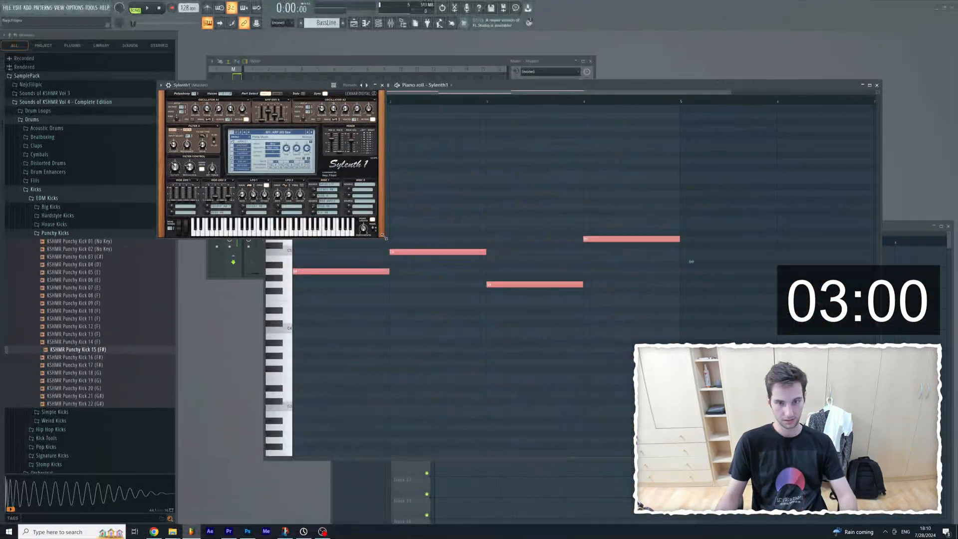
{"action": "left_click_drag", "start_coordinate": [386, 238], "coordinate": [699, 449]}
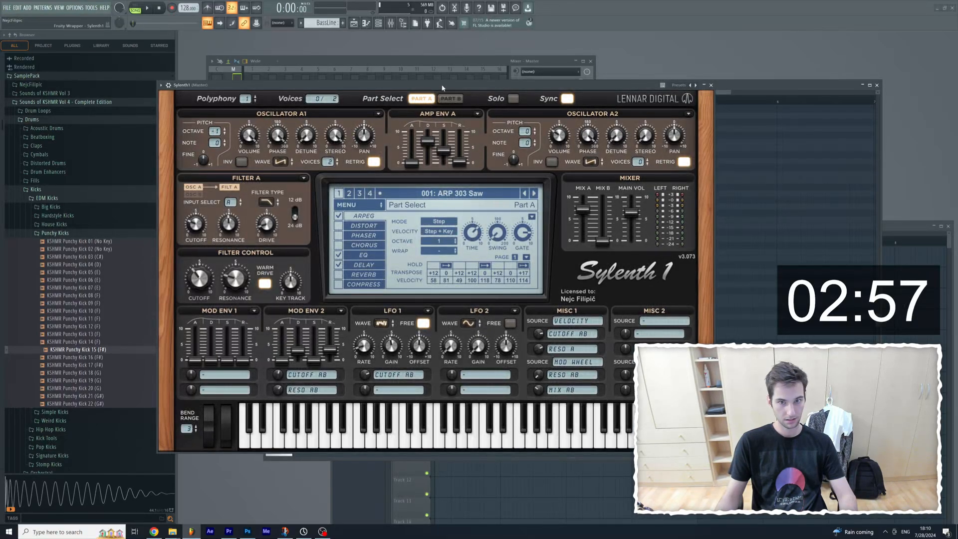
{"action": "left_click_drag", "start_coordinate": [442, 87], "coordinate": [342, 70]}
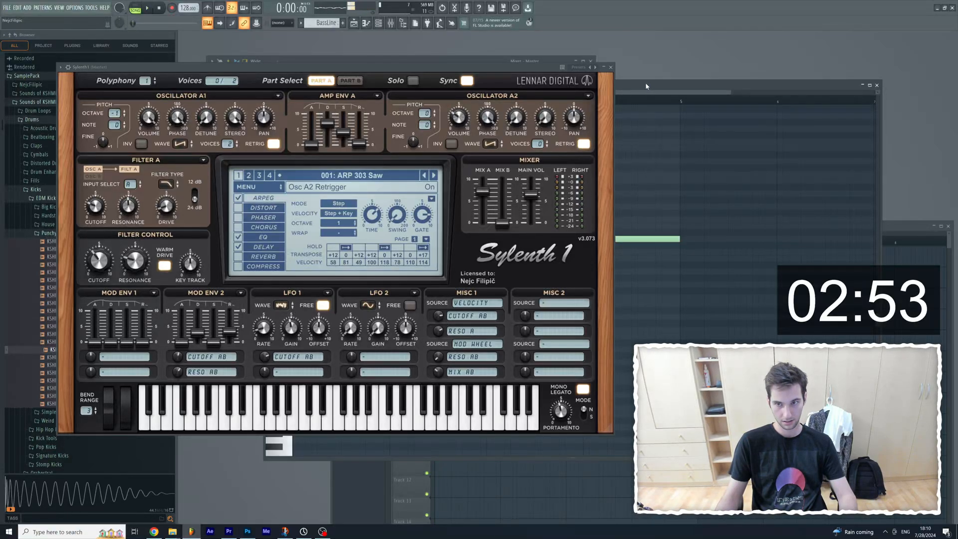
{"action": "left_click_drag", "start_coordinate": [647, 86], "coordinate": [668, 266]}
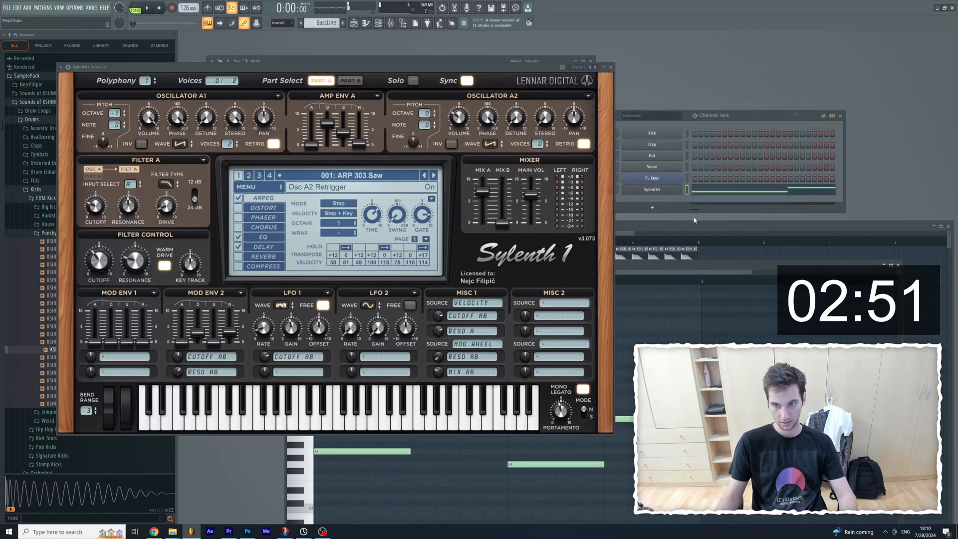
Step: Switch playback to pattern mode and initialise the Sylenth1 preset
{"action": "left_click", "coordinate": [146, 8]}
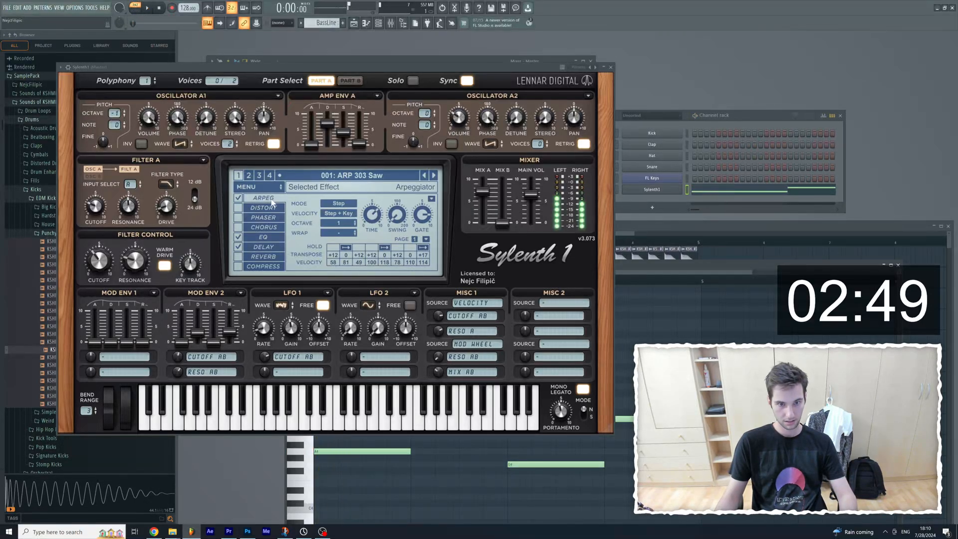
{"action": "left_click", "coordinate": [252, 187]}
{"action": "mouse_move", "coordinate": [259, 201]}
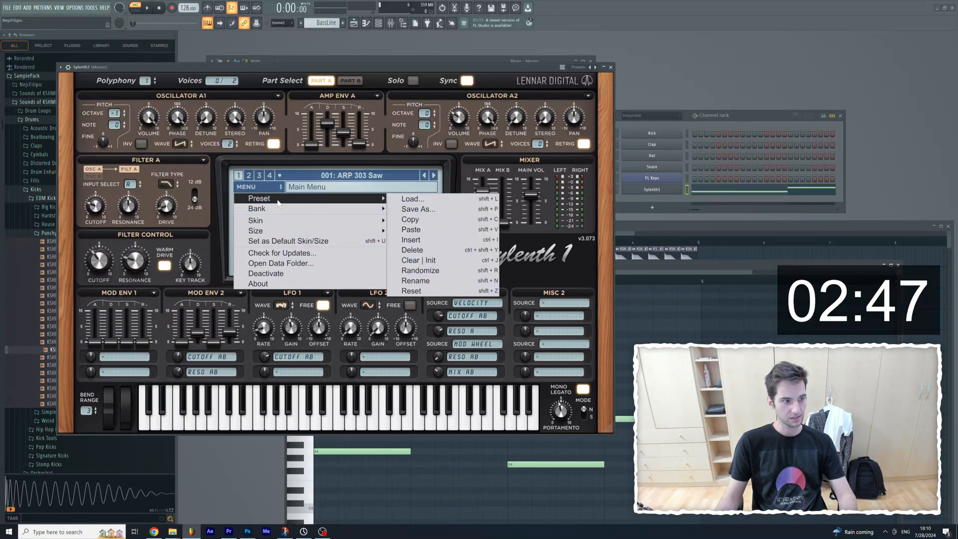
{"action": "left_click", "coordinate": [418, 260]}
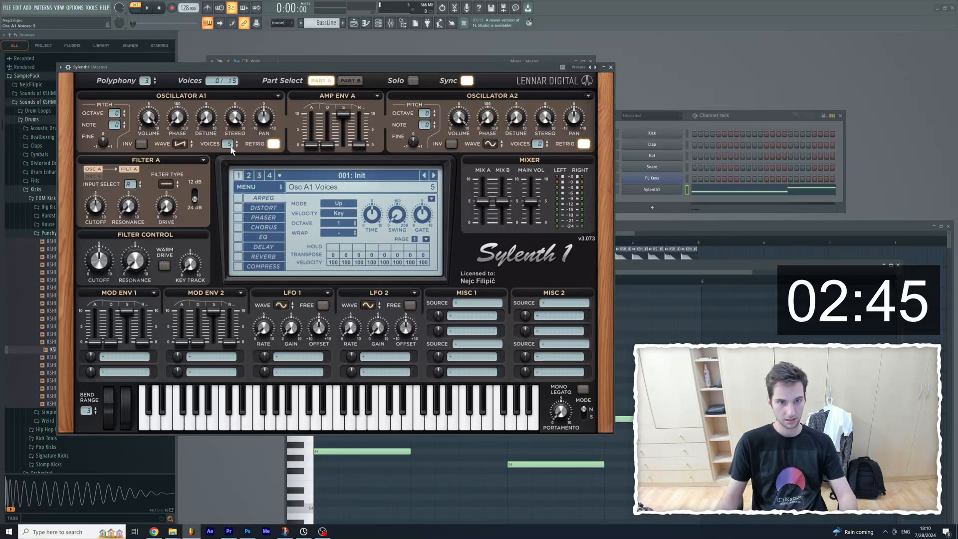
Step: Set Oscillator A1 to 8 voices at octave -2 and Oscillator A2 to 8 voices at octave -1, auditioning the bass
{"action": "scroll", "coordinate": [230, 147], "scroll_direction": "up", "scroll_amount": 3}
{"action": "key", "text": "space"}
{"action": "scroll", "coordinate": [117, 115], "scroll_direction": "down", "scroll_amount": 2}
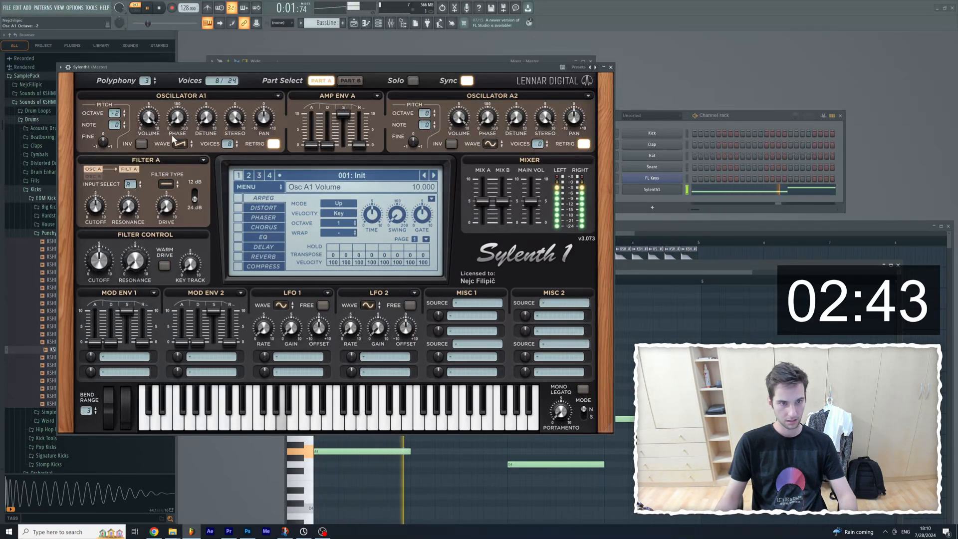
{"action": "key", "text": "space"}
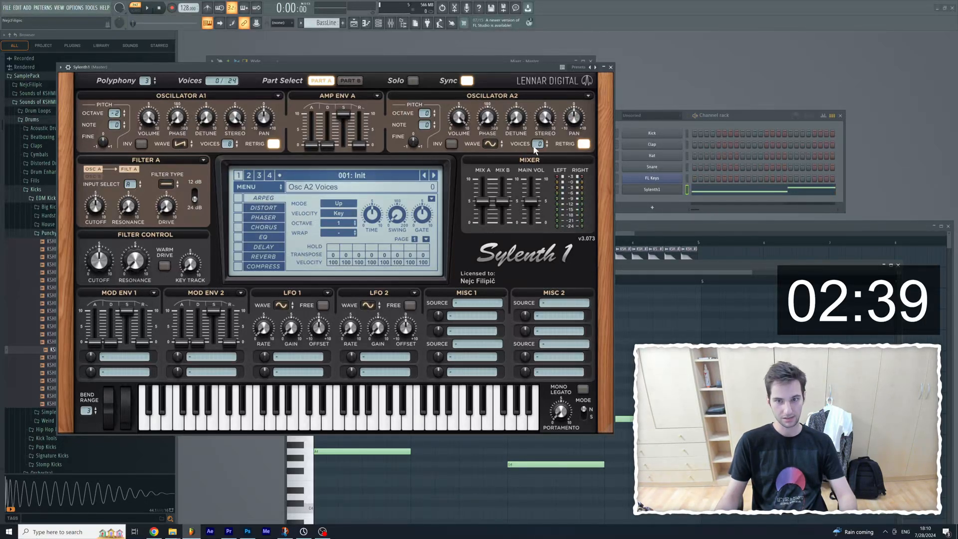
{"action": "key", "text": "space"}
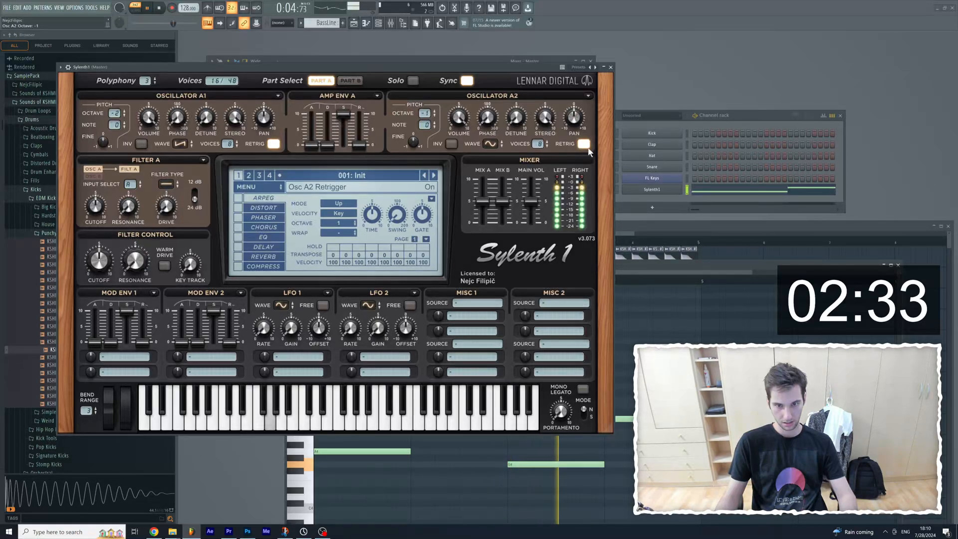
{"action": "left_click", "coordinate": [611, 67]}
{"action": "key", "text": "space"}
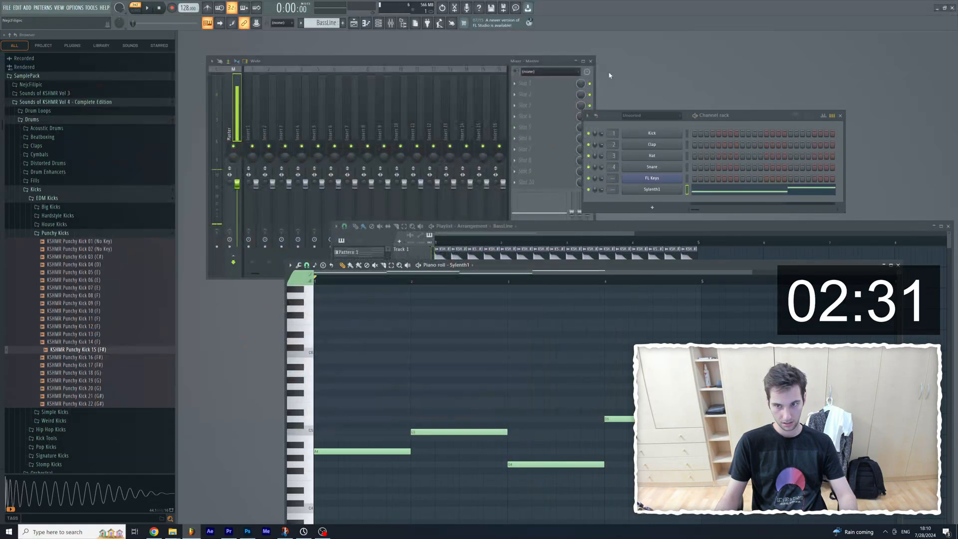
Step: Assign Sylenth1 to a new instrument track and load Fruity Parametric EQ 2 in effect slot 3 of its mixer track
{"action": "right_click", "coordinate": [650, 193]}
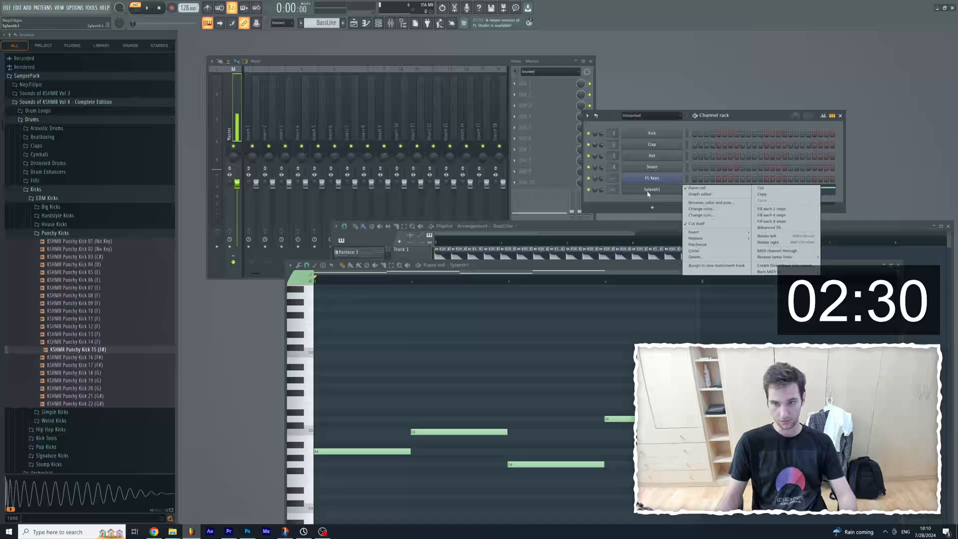
{"action": "left_click", "coordinate": [716, 266]}
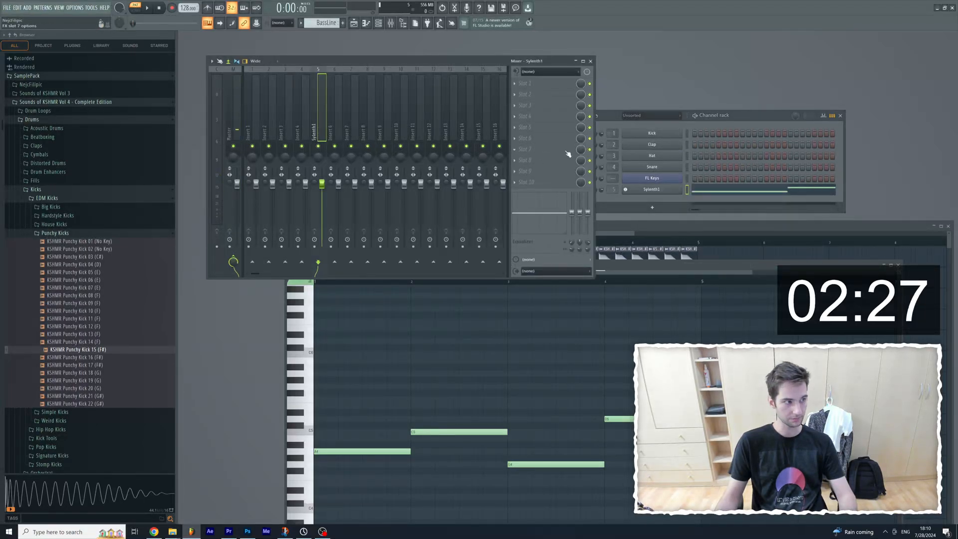
{"action": "left_click", "coordinate": [514, 106]}
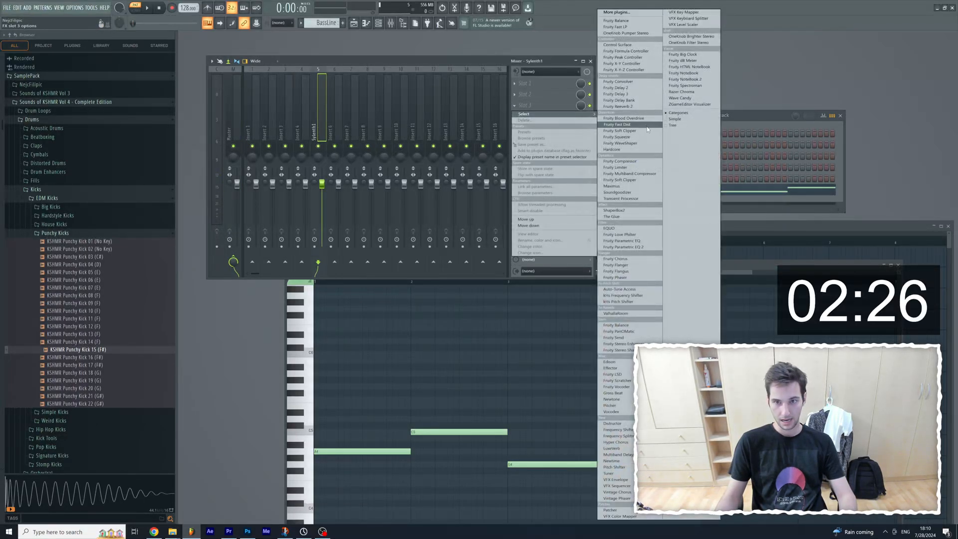
{"action": "left_click", "coordinate": [646, 251]}
Step: While the bass plays, shape EQ band 7 into a low-pass at about 4637 Hz and close the equalizer
{"action": "left_click_drag", "start_coordinate": [455, 128], "coordinate": [285, 151]}
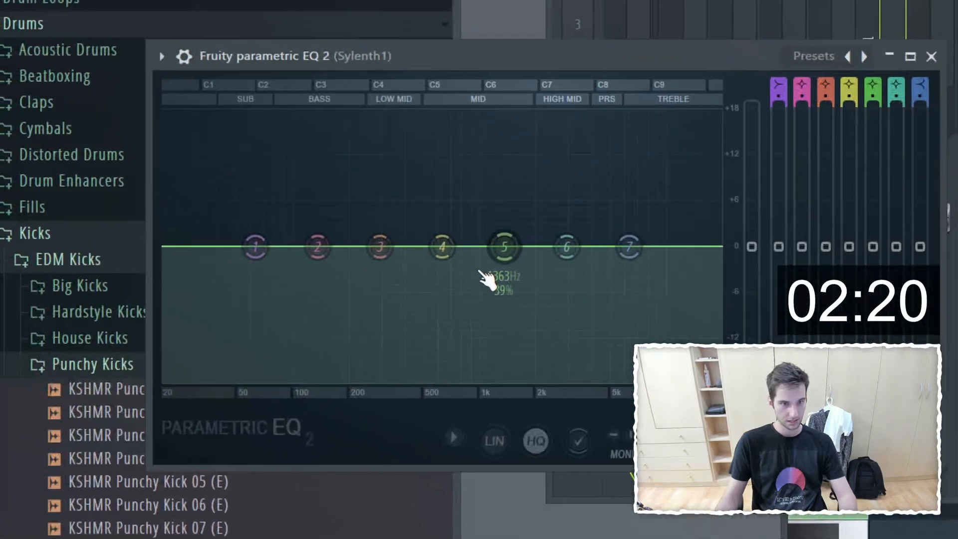
{"action": "key", "text": "space"}
{"action": "left_click_drag", "start_coordinate": [255, 246], "coordinate": [315, 209]}
{"action": "left_click_drag", "start_coordinate": [629, 247], "coordinate": [604, 382]}
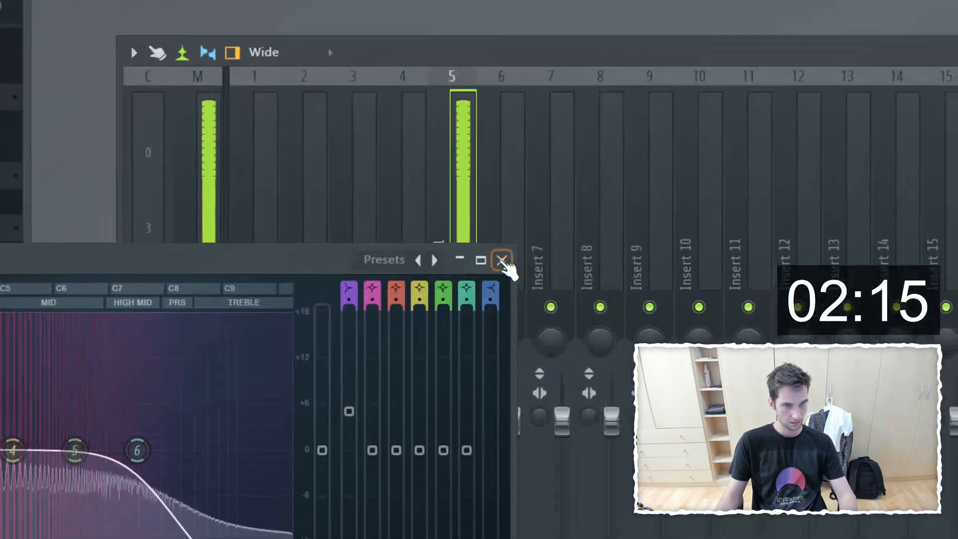
{"action": "left_click", "coordinate": [851, 81]}
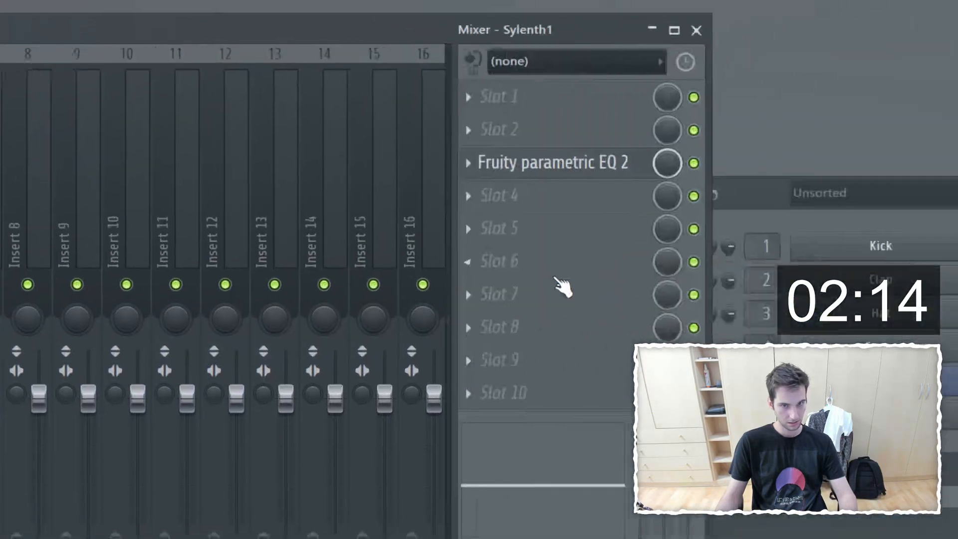
Step: Load Fruity Fast LP in effect slot 5 of the Sylenth1 mixer track and lower its cutoff during playback
{"action": "left_click", "coordinate": [430, 231]}
{"action": "left_click", "coordinate": [479, 65]}
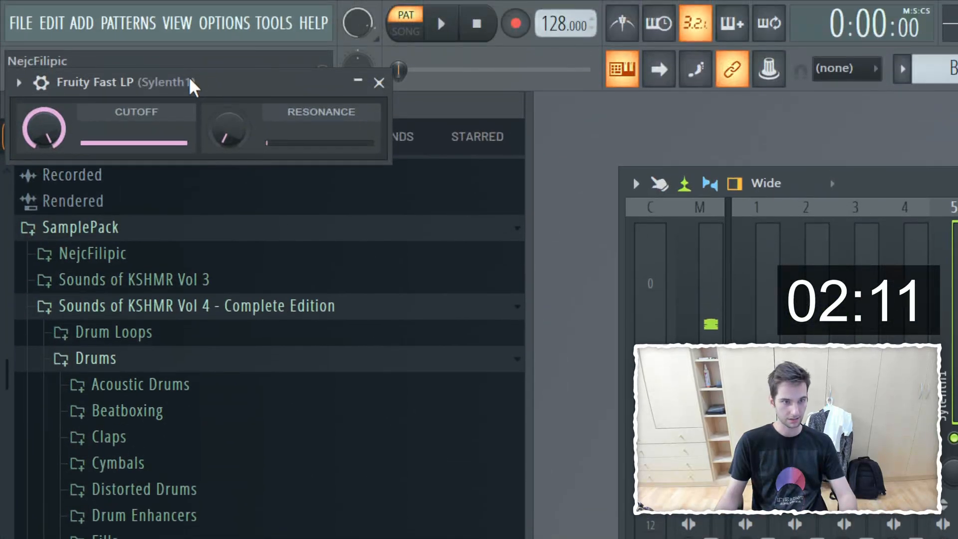
{"action": "left_click_drag", "start_coordinate": [189, 82], "coordinate": [543, 381]}
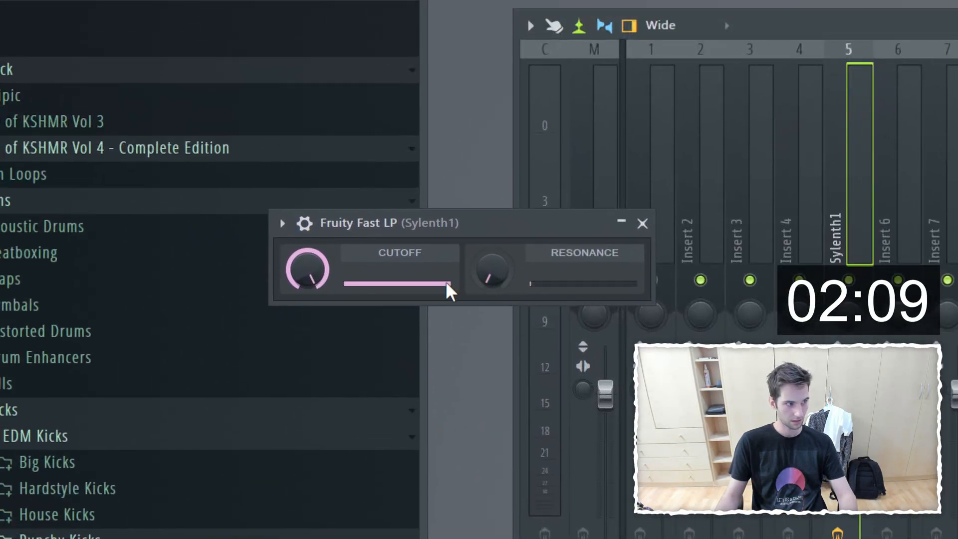
{"action": "key", "text": "space"}
{"action": "left_click_drag", "start_coordinate": [302, 261], "coordinate": [302, 344]}
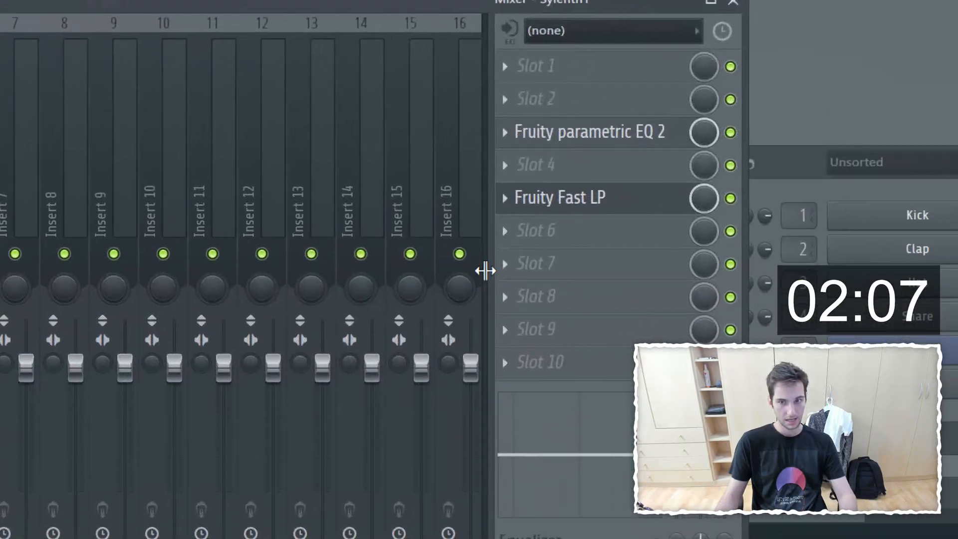
Step: Load OneKnob Pumper Stereo in effect slot 7 of the Sylenth1 mixer track and move its window aside
{"action": "left_click", "coordinate": [715, 242]}
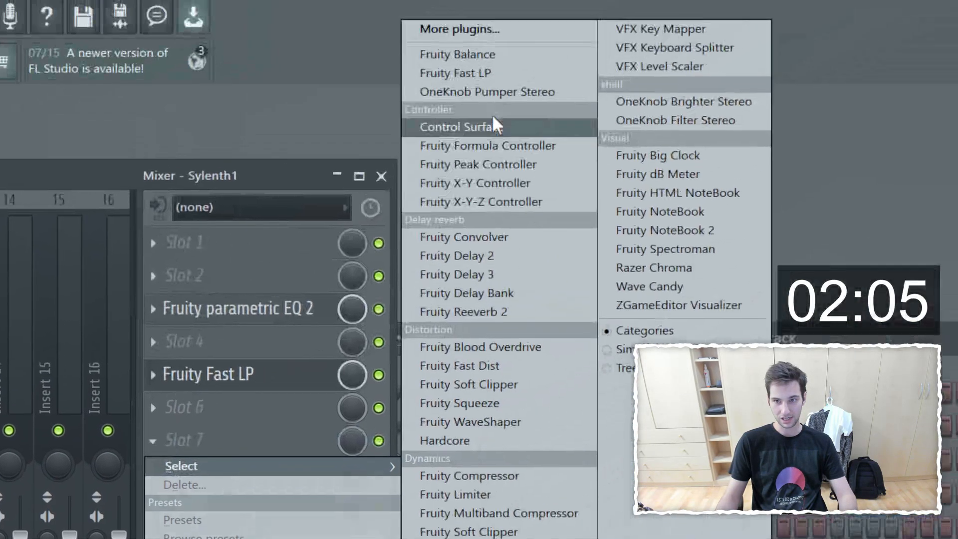
{"action": "left_click", "coordinate": [482, 92]}
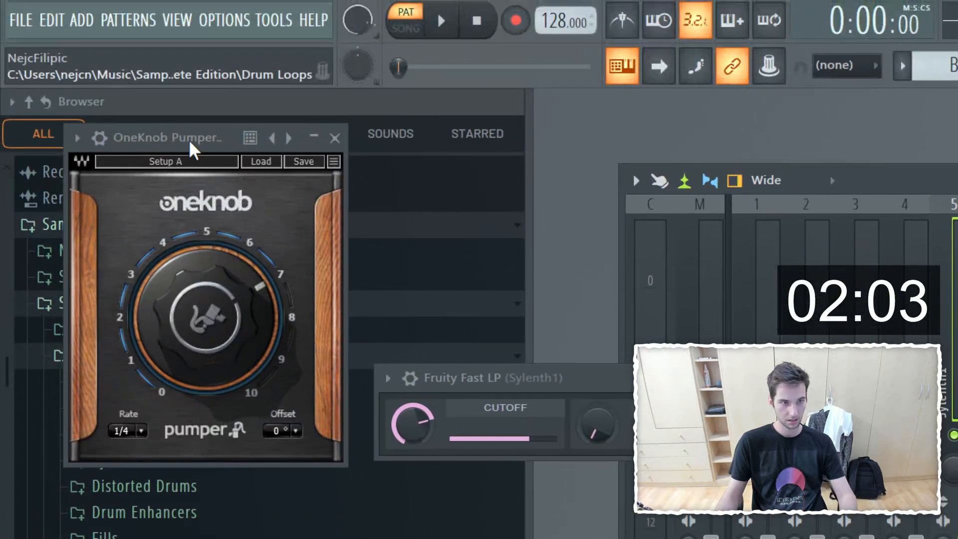
{"action": "left_click_drag", "start_coordinate": [161, 28], "coordinate": [498, 254]}
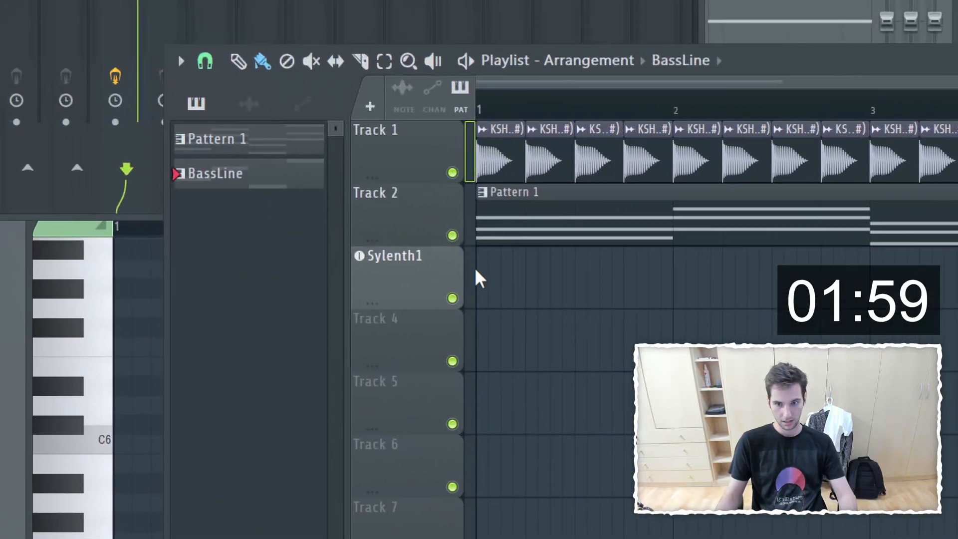
Step: Place the BassLine pattern at bar 1 of the Sylenth1 playlist track, clear the time selection, and play the song
{"action": "left_click", "coordinate": [500, 275]}
{"action": "key", "text": "ctrl+a"}
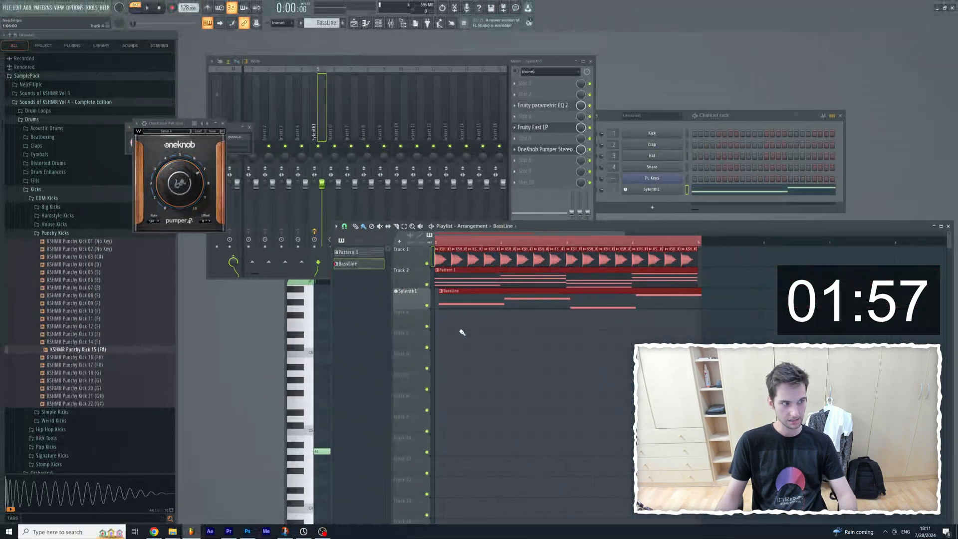
{"action": "left_click_drag", "start_coordinate": [445, 297], "coordinate": [458, 303]}
{"action": "key", "text": "space"}
{"action": "key", "text": "space"}
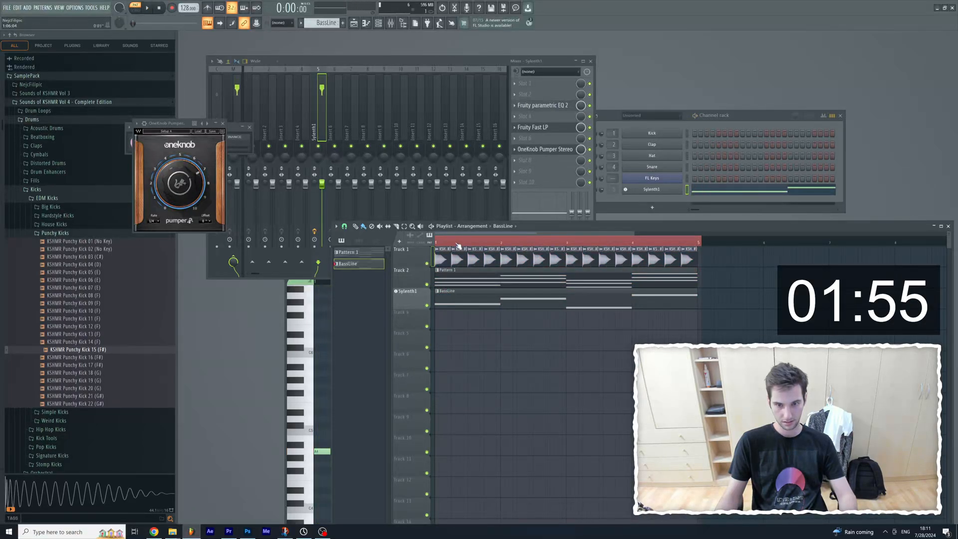
{"action": "double_click", "coordinate": [457, 244]}
{"action": "key", "text": "space"}
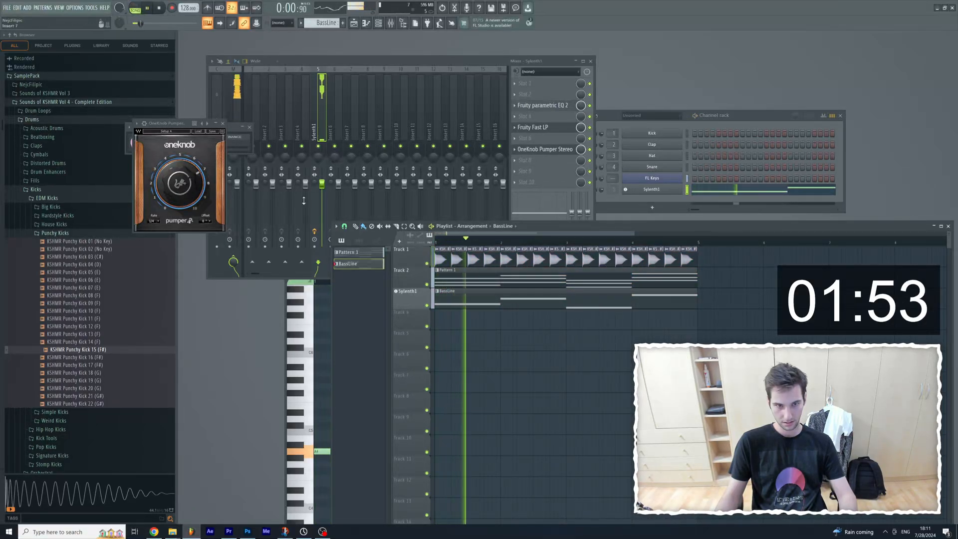
Step: Close the effect windows, raise the Sylenth1 mixer fader slightly during playback, and stop the song
{"action": "left_click", "coordinate": [223, 124]}
{"action": "left_click", "coordinate": [249, 127]}
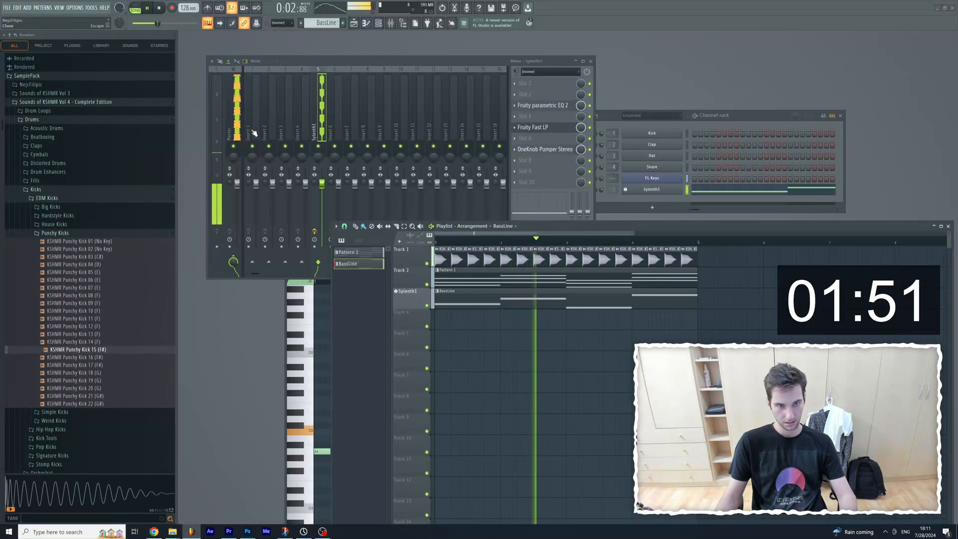
{"action": "left_click_drag", "start_coordinate": [322, 184], "coordinate": [322, 181]}
{"action": "left_click", "coordinate": [494, 330]}
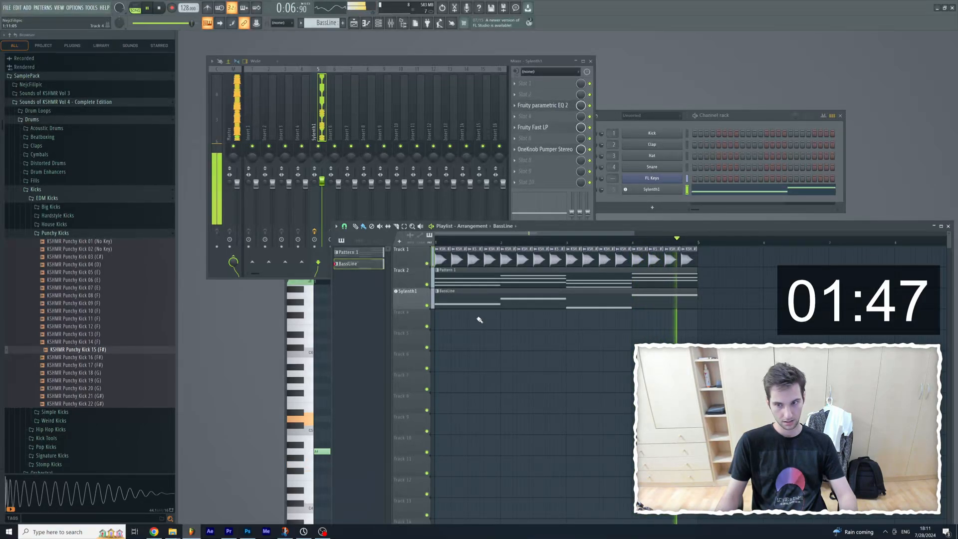
{"action": "key", "text": "space"}
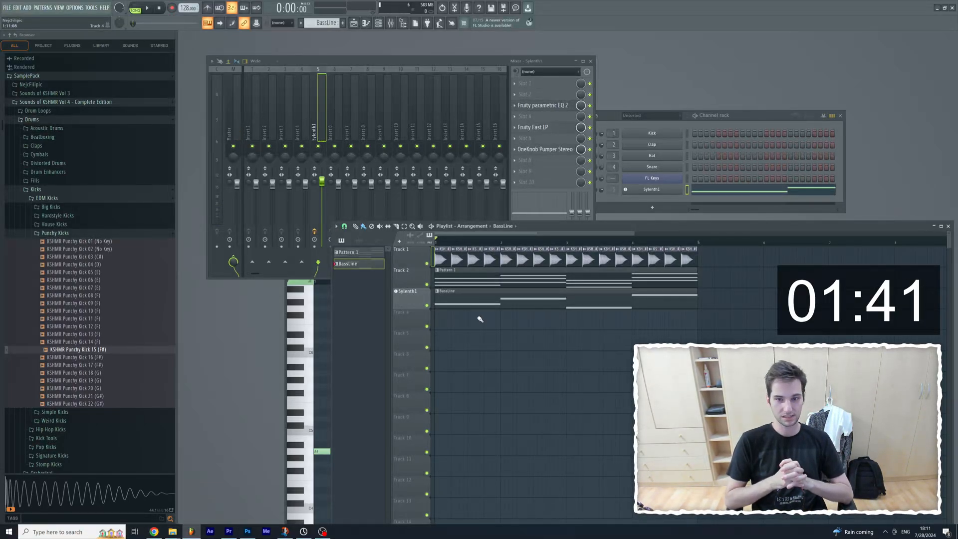
{"action": "left_click", "coordinate": [554, 151]}
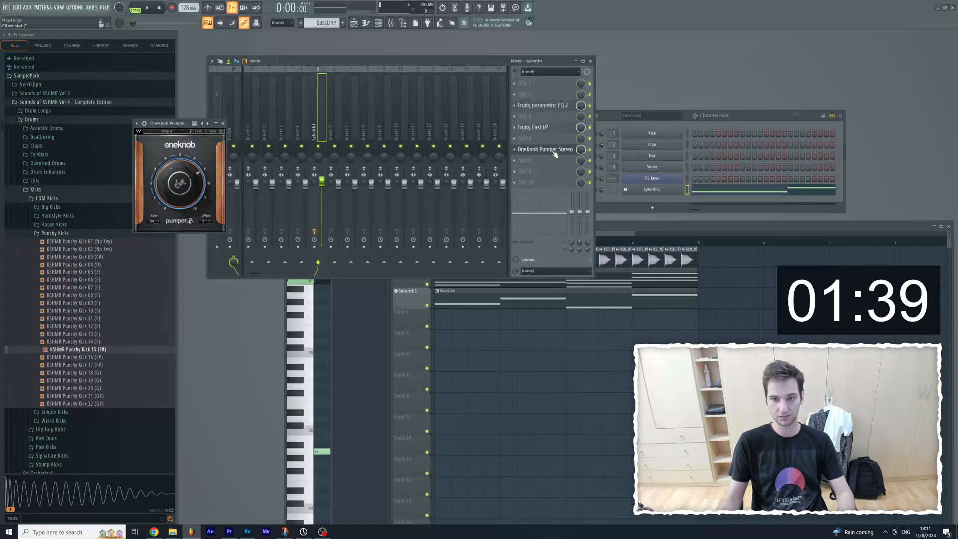
{"action": "left_click", "coordinate": [555, 151]}
{"action": "left_click", "coordinate": [518, 173]}
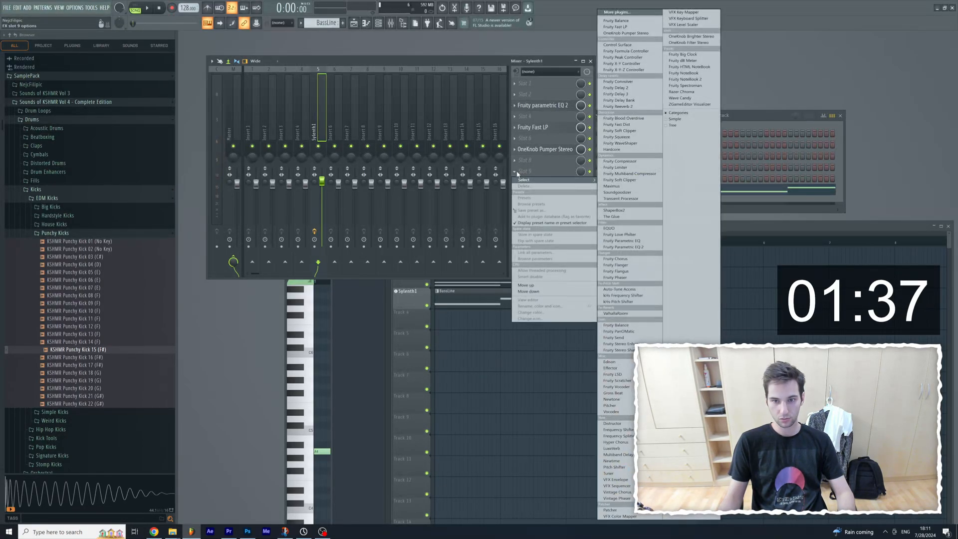
{"action": "left_click", "coordinate": [518, 173]}
{"action": "left_click_drag", "start_coordinate": [482, 62], "coordinate": [481, 54]}
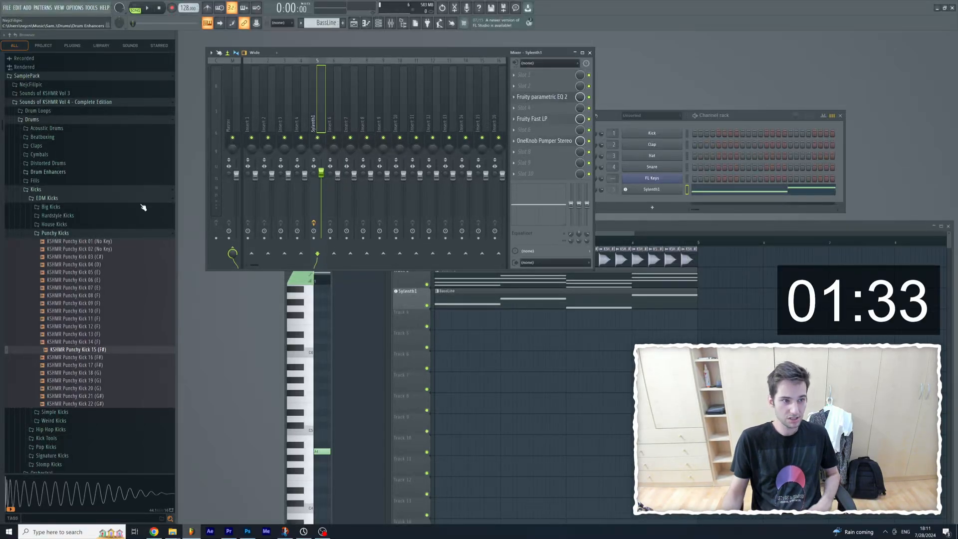